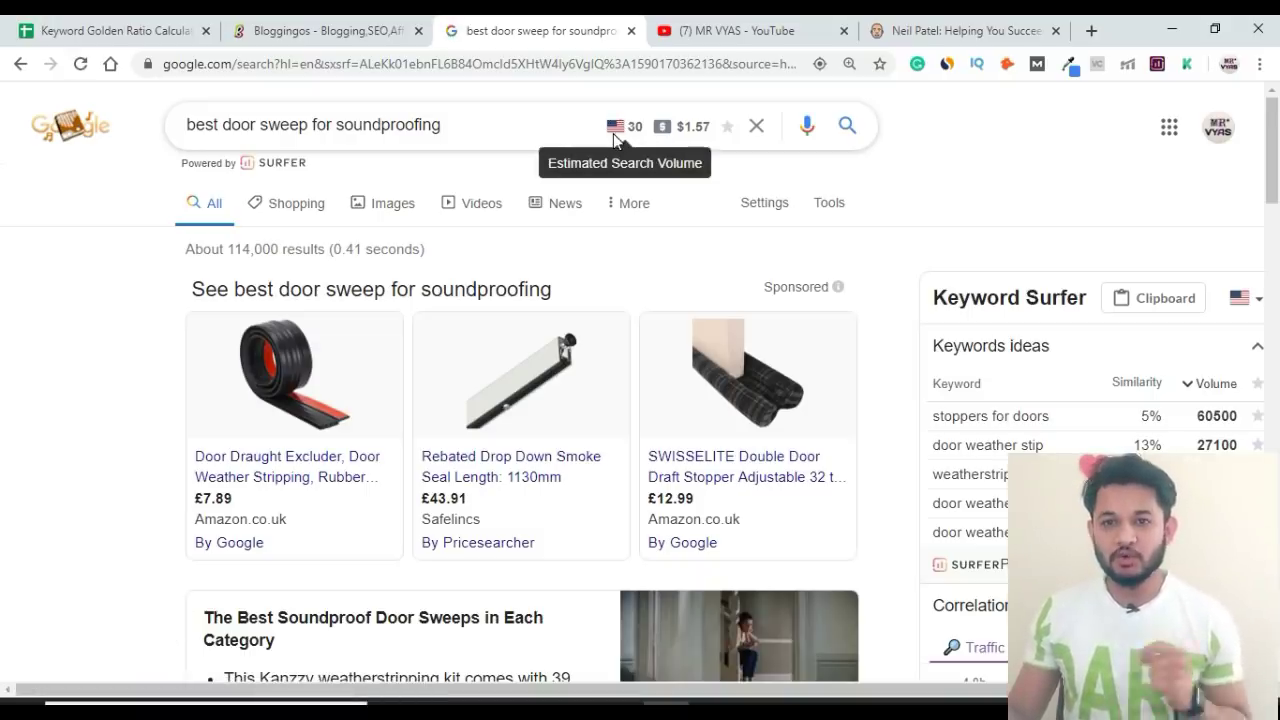
left_click(122, 30)
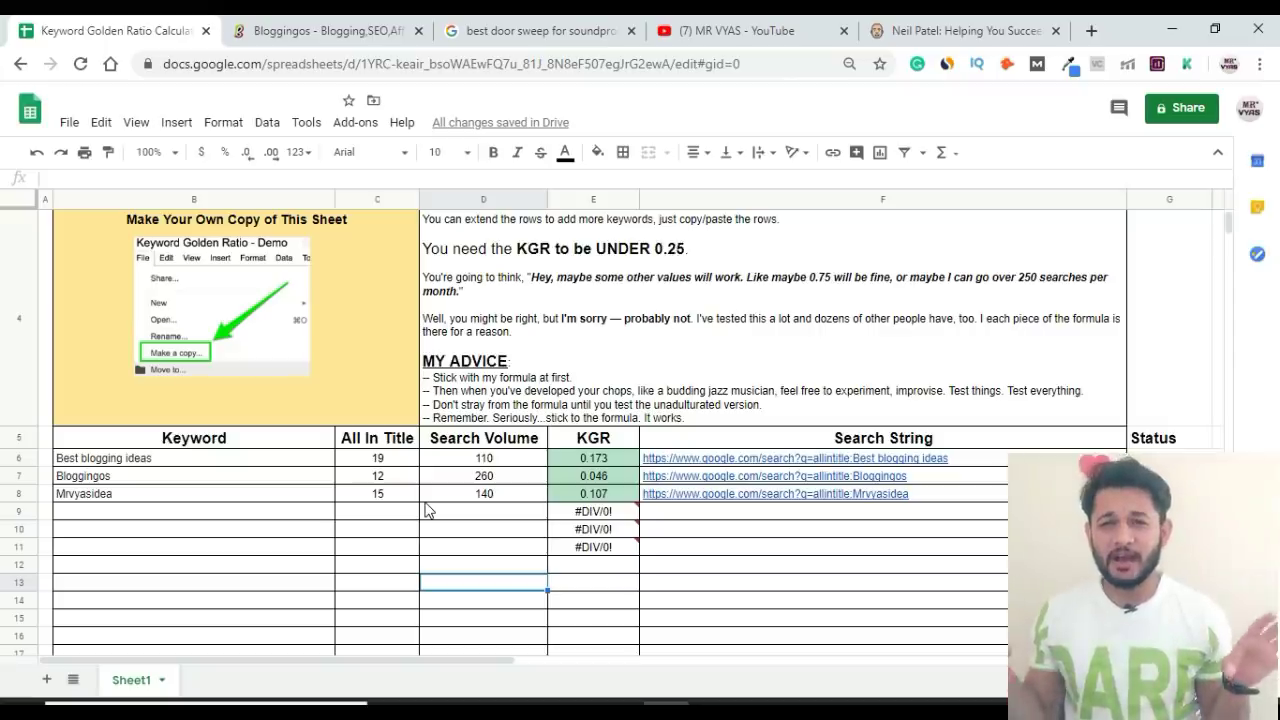
left_click(538, 31)
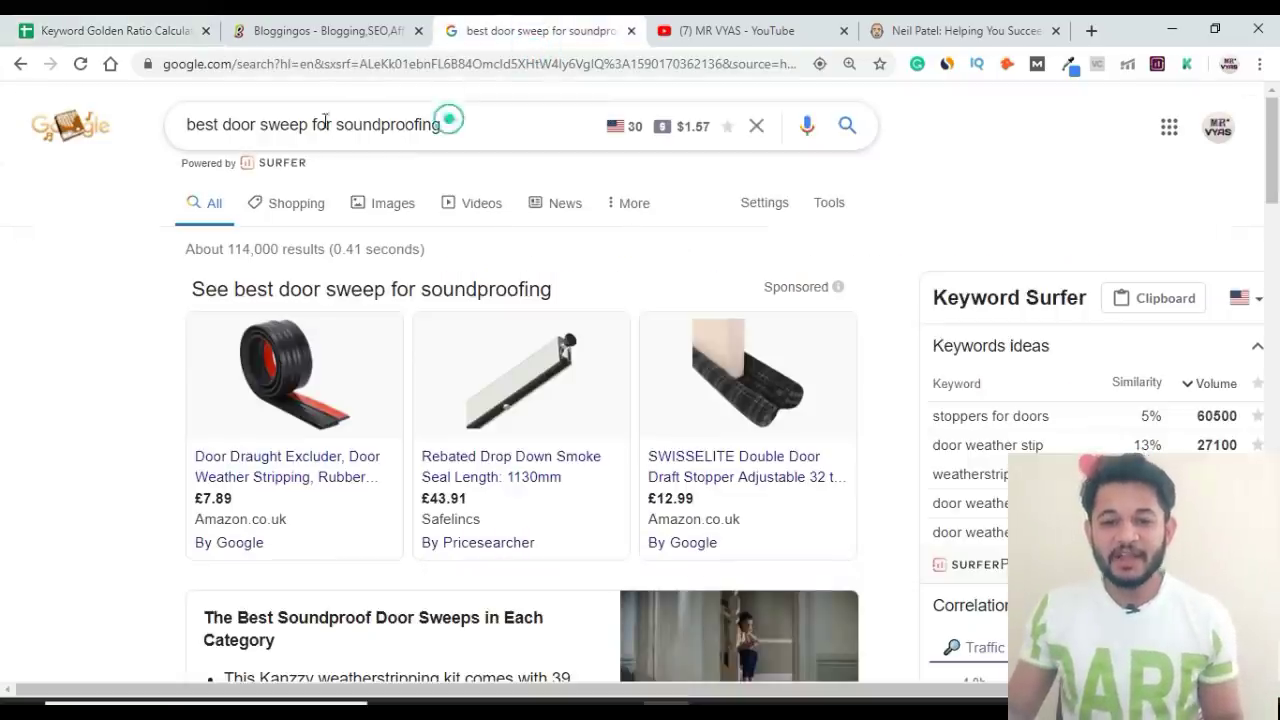
left_click_drag(443, 124, 189, 113)
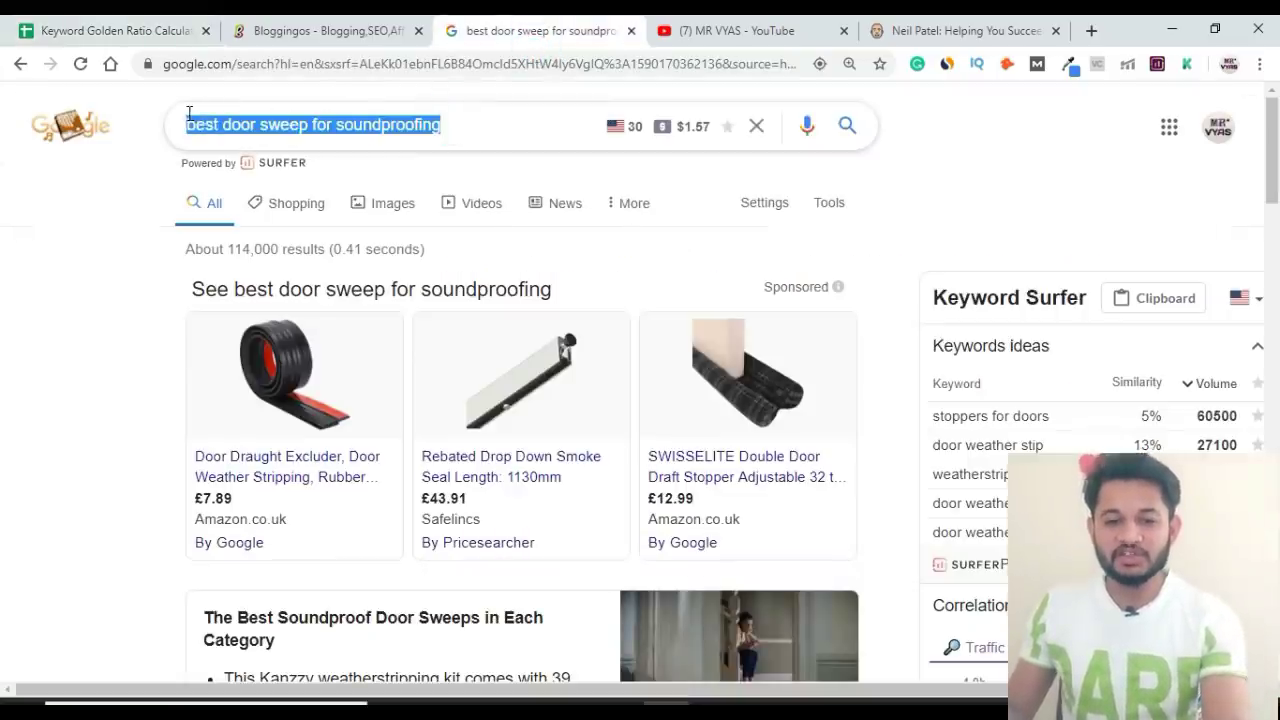
left_click(60, 31)
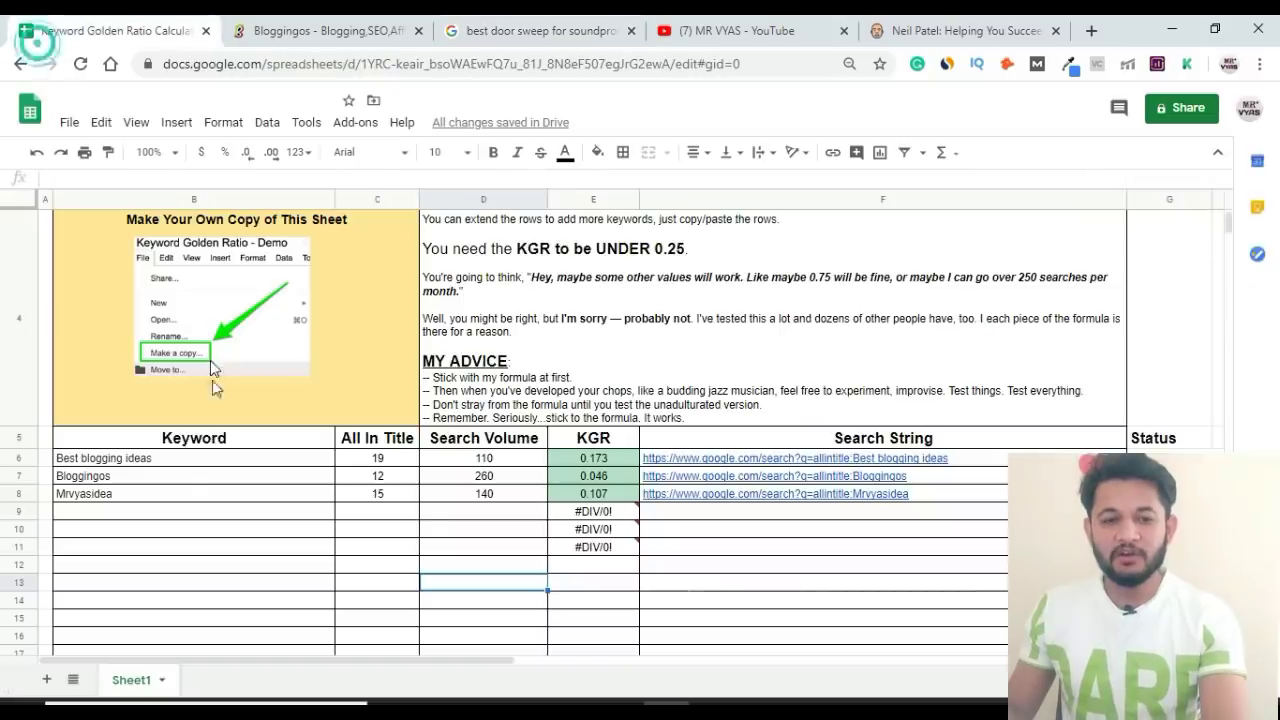
double_click(153, 511)
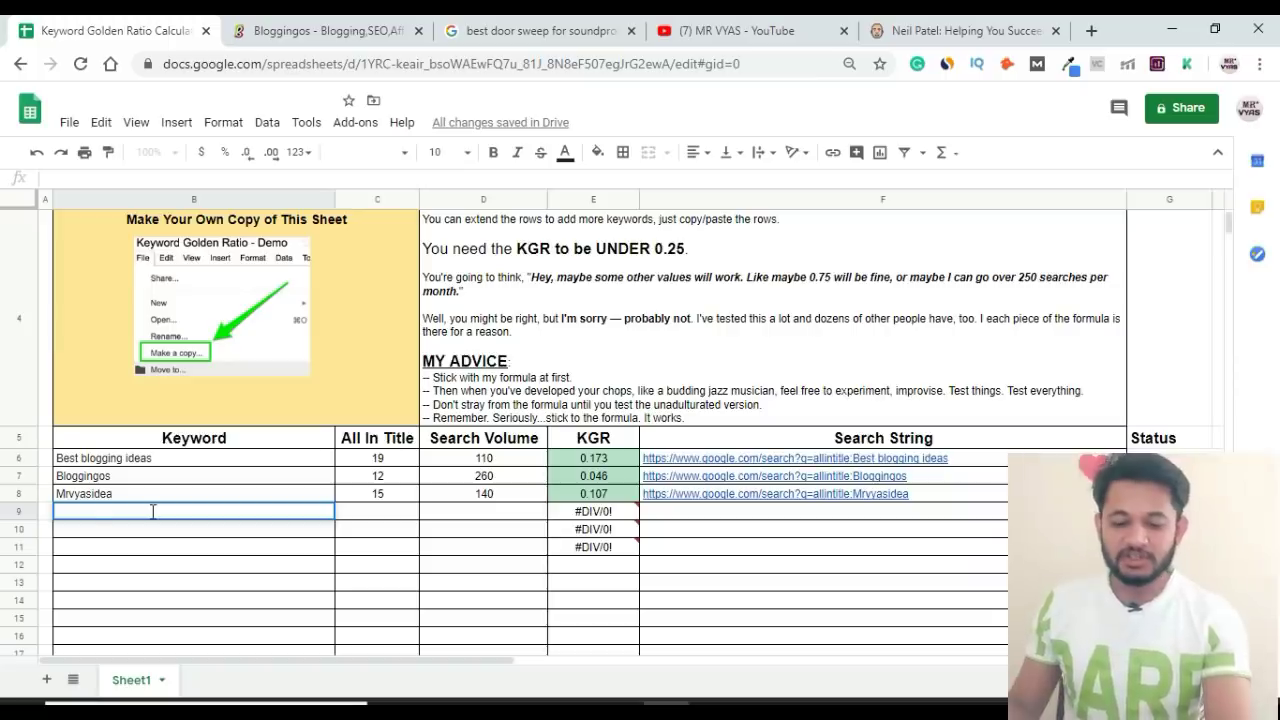
type("allintitle:")
left_click_drag(137, 509, 50, 511)
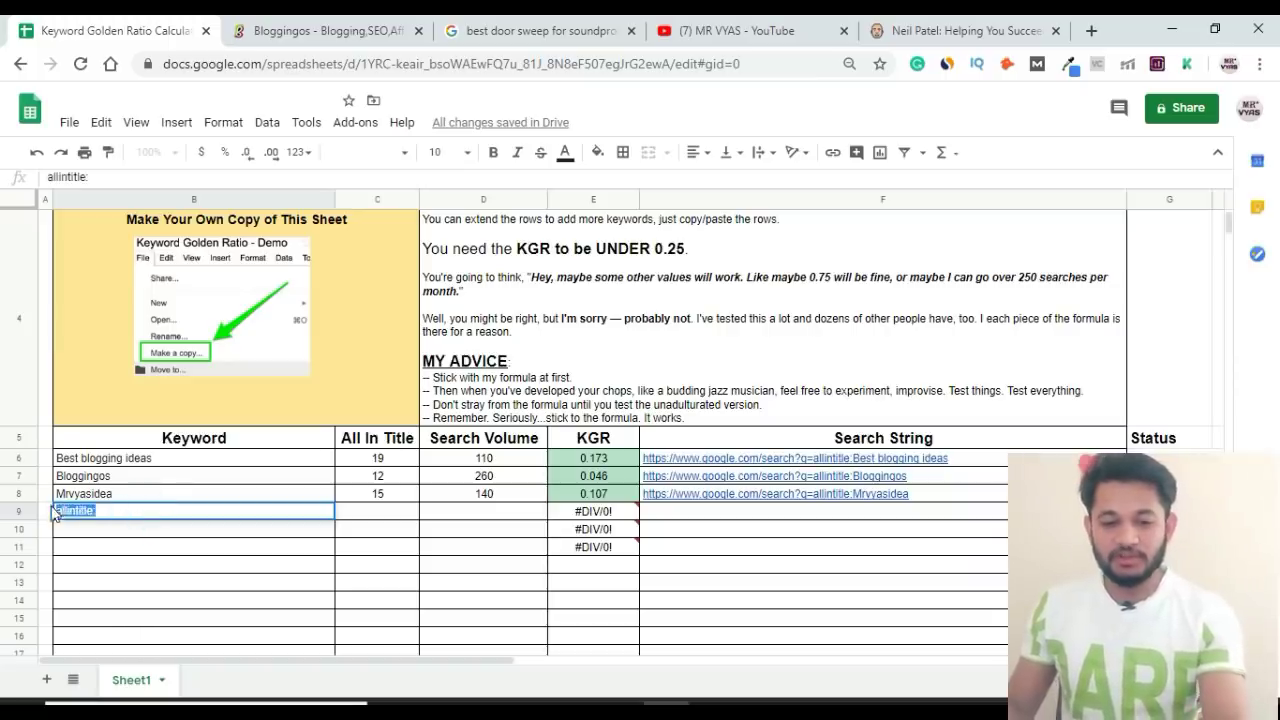
key("BackSpace")
Step: Copy the query "best door sweep for soundproofing" from Google into the Keyword cell of row 9 in the KGR sheet
left_click(530, 30)
left_click(455, 126)
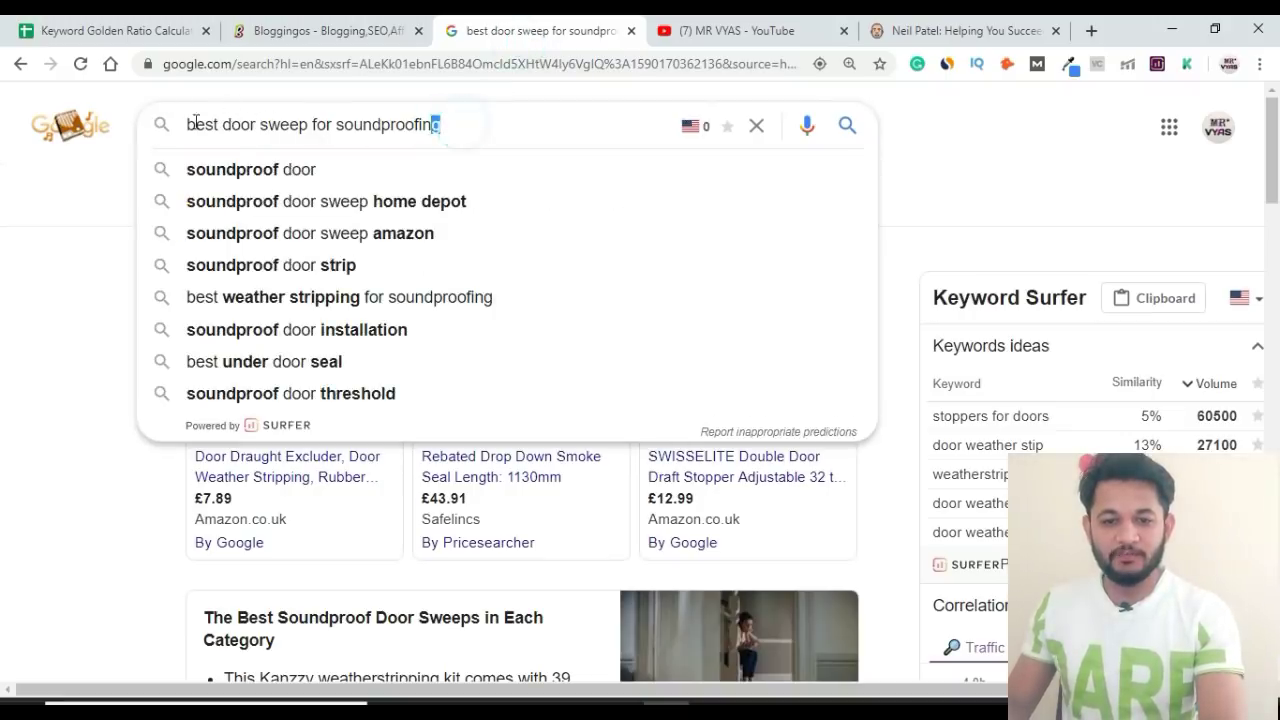
key("ctrl+a")
key("ctrl+c")
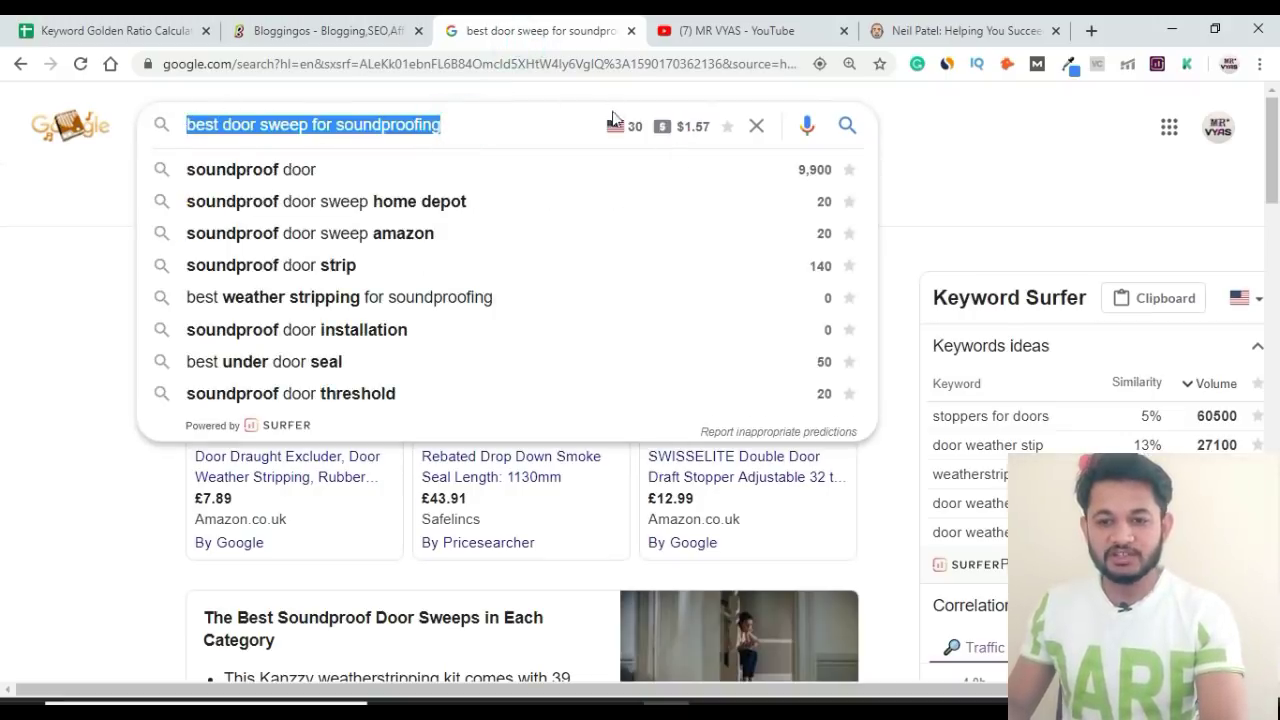
left_click(105, 30)
left_click(206, 511)
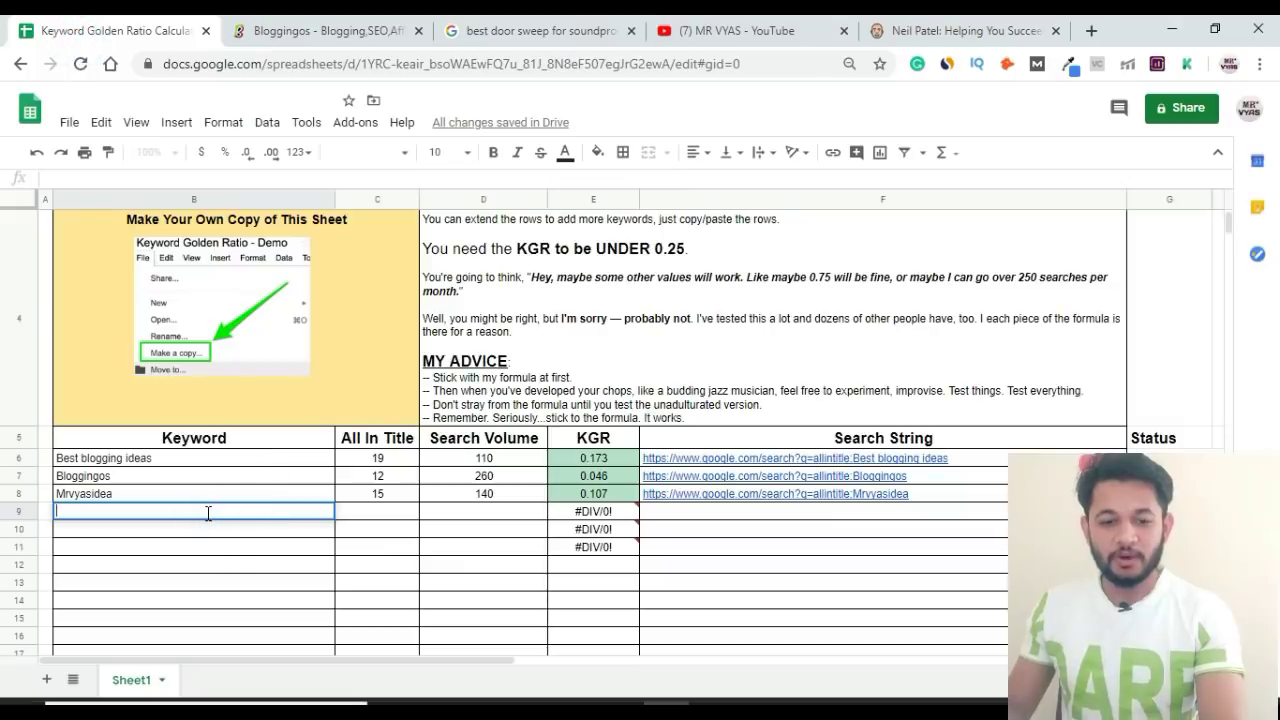
key("ctrl+v")
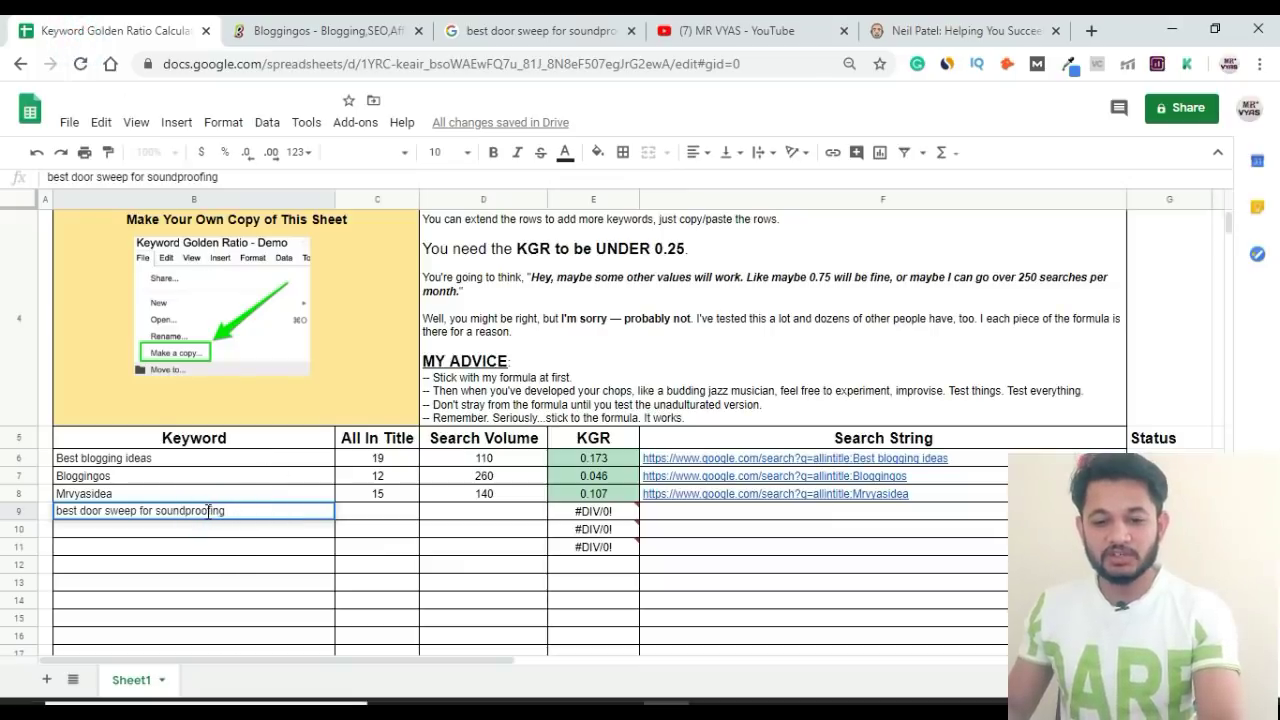
Step: Enter 30 as the Search Volume for the row 9 keyword
left_click(497, 512)
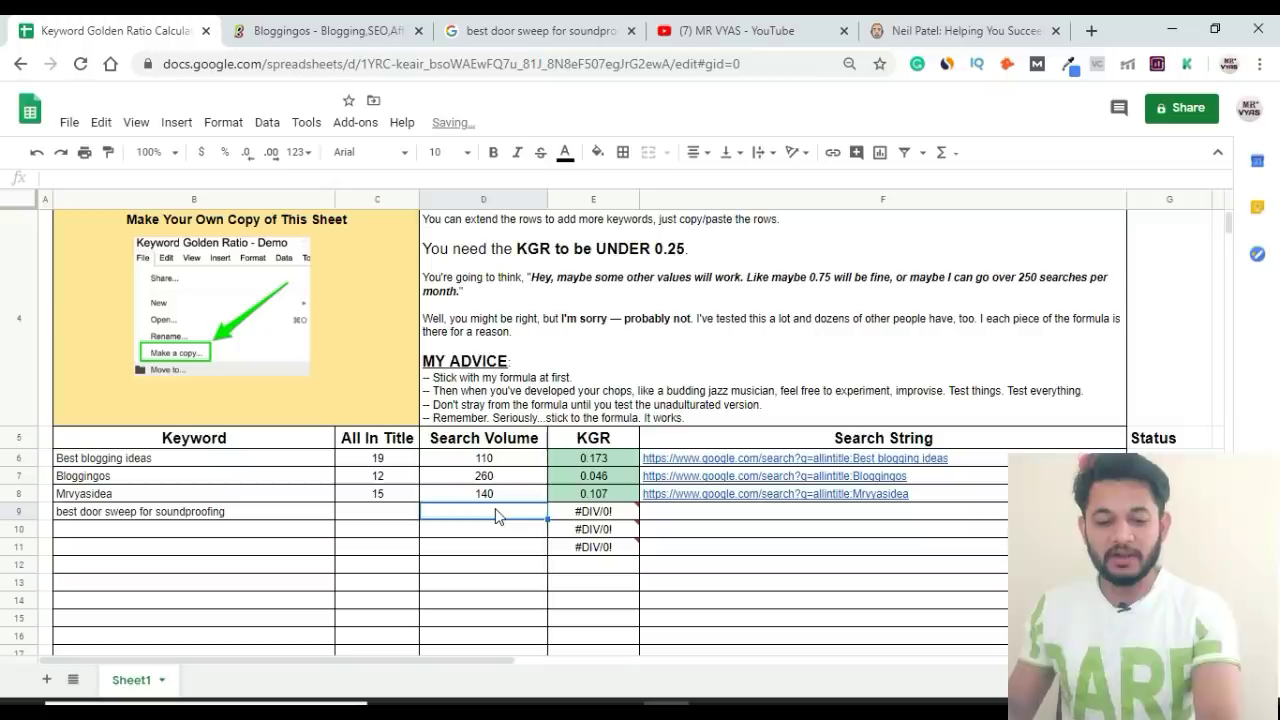
type("30")
left_click(376, 511)
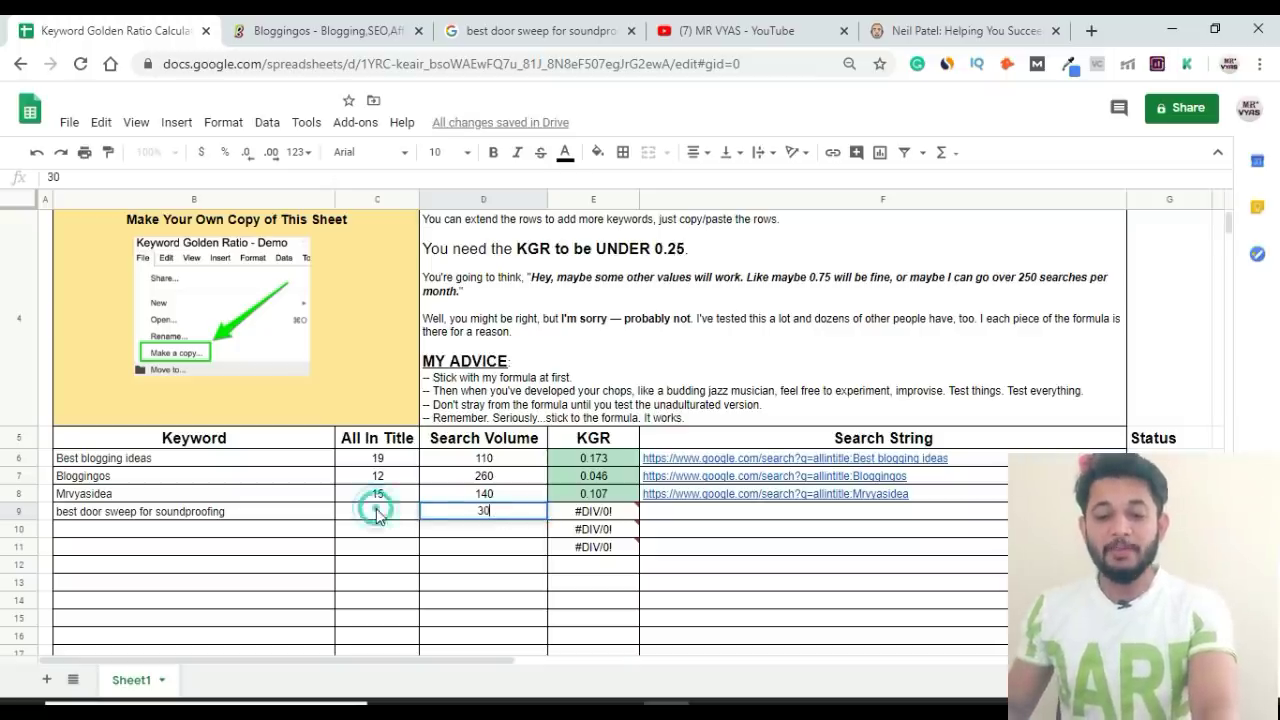
Step: Run a Google search for "allintitle:best door sweep for soundproofing"
left_click(500, 31)
left_click(210, 128)
left_click(194, 128)
left_click(188, 125)
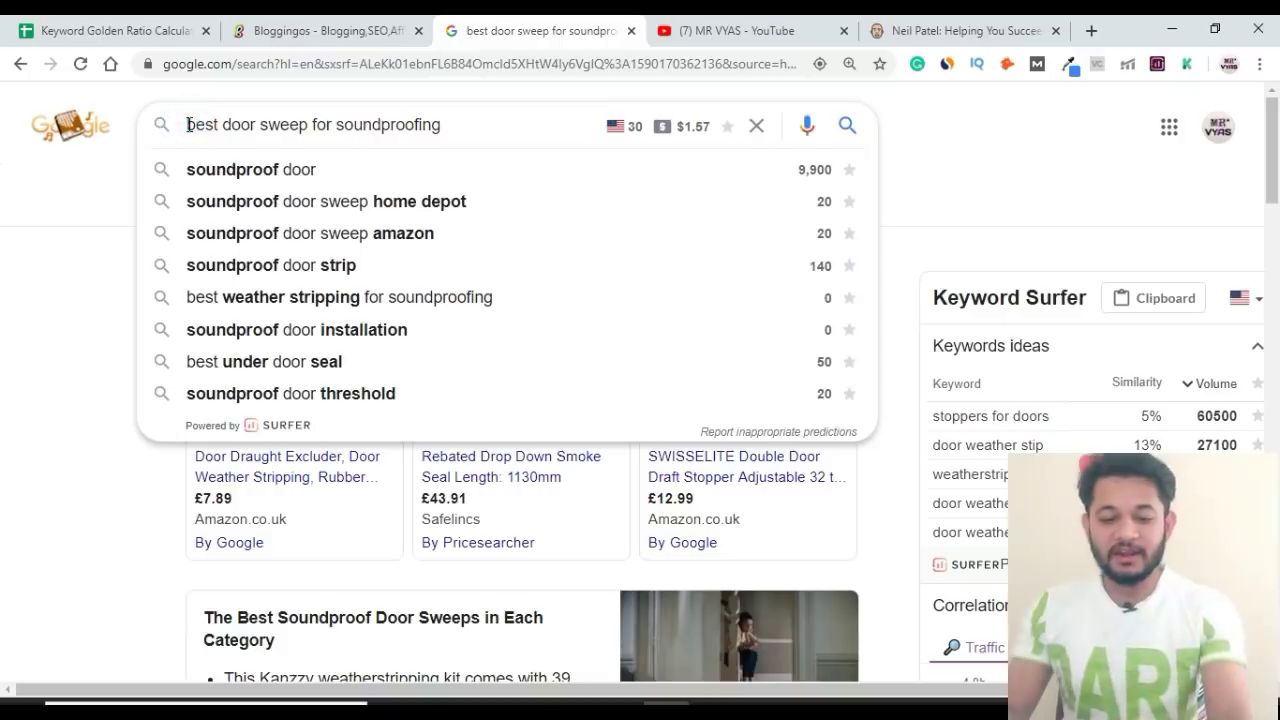
type("allintitle:")
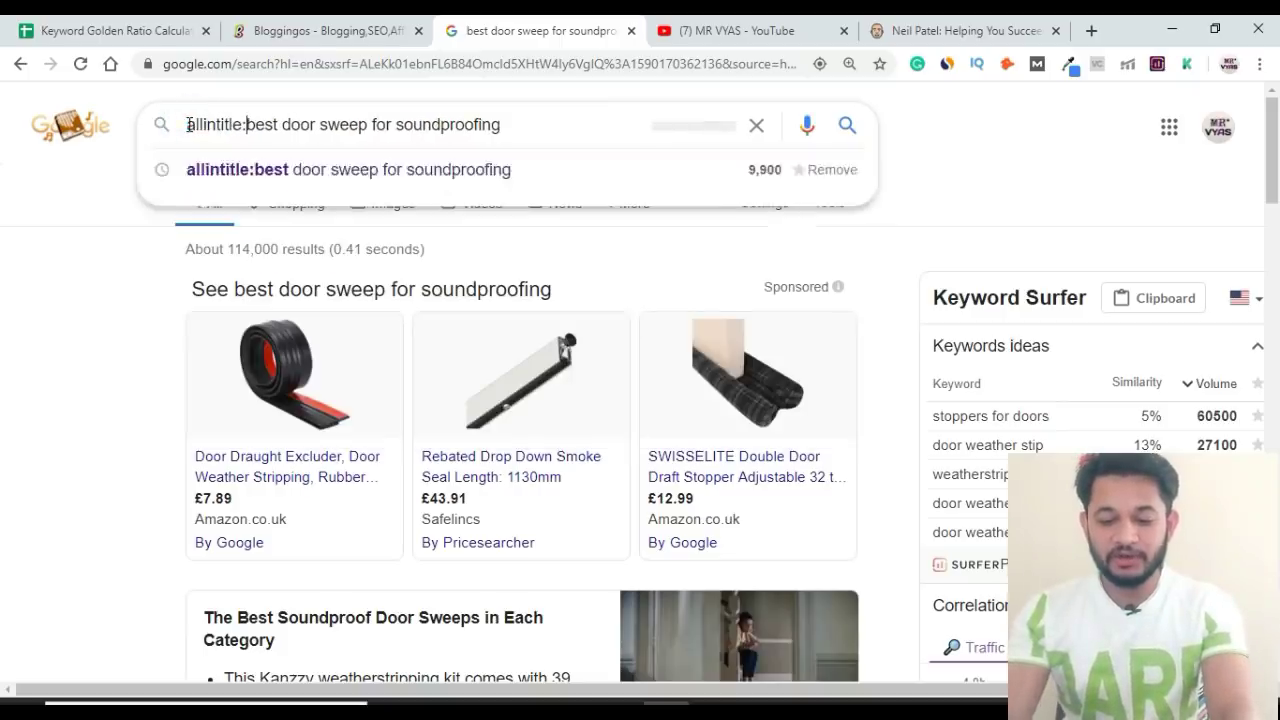
key("Return")
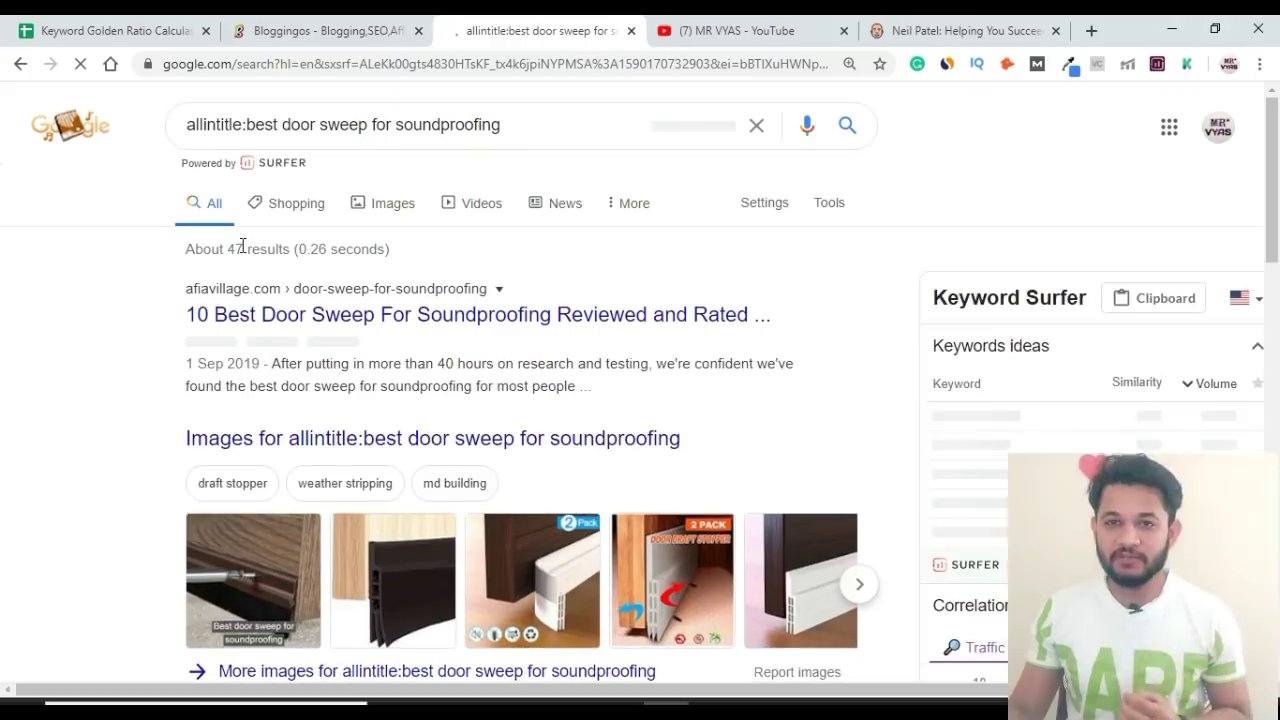
Step: Look through the allintitle results down to the end and go to the second results page
scroll(240, 249, "down", 10)
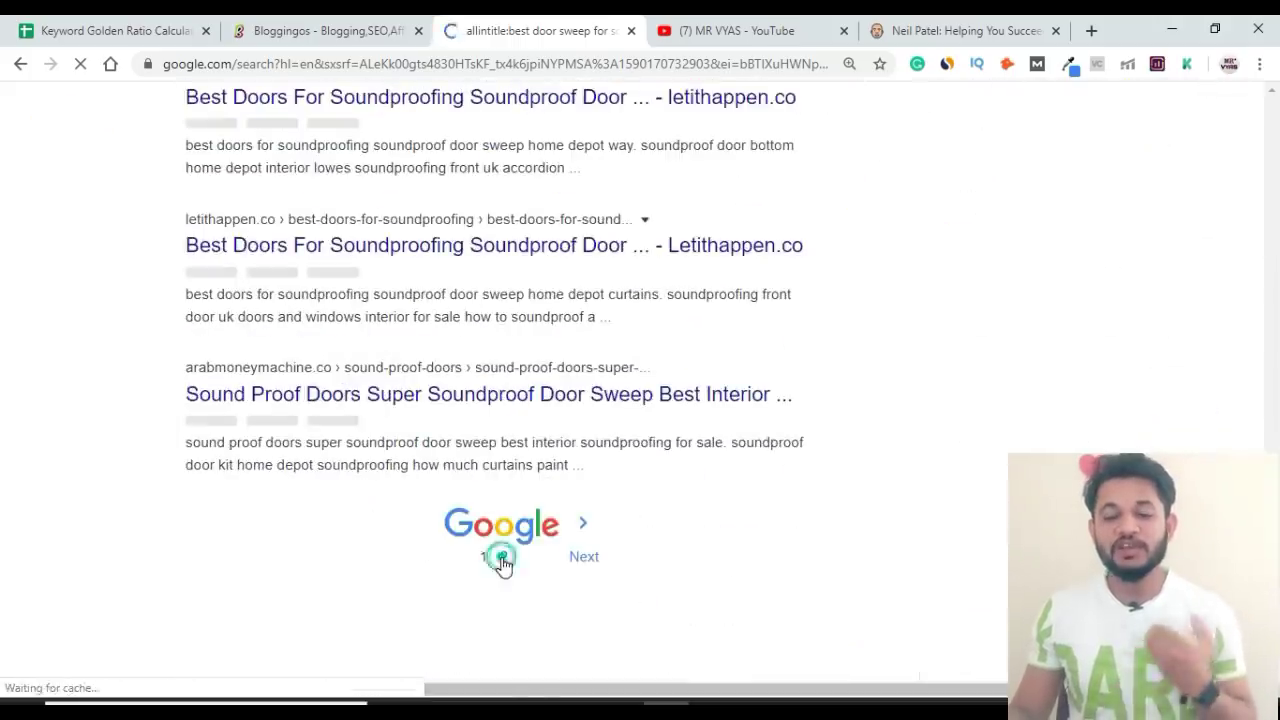
left_click(504, 559)
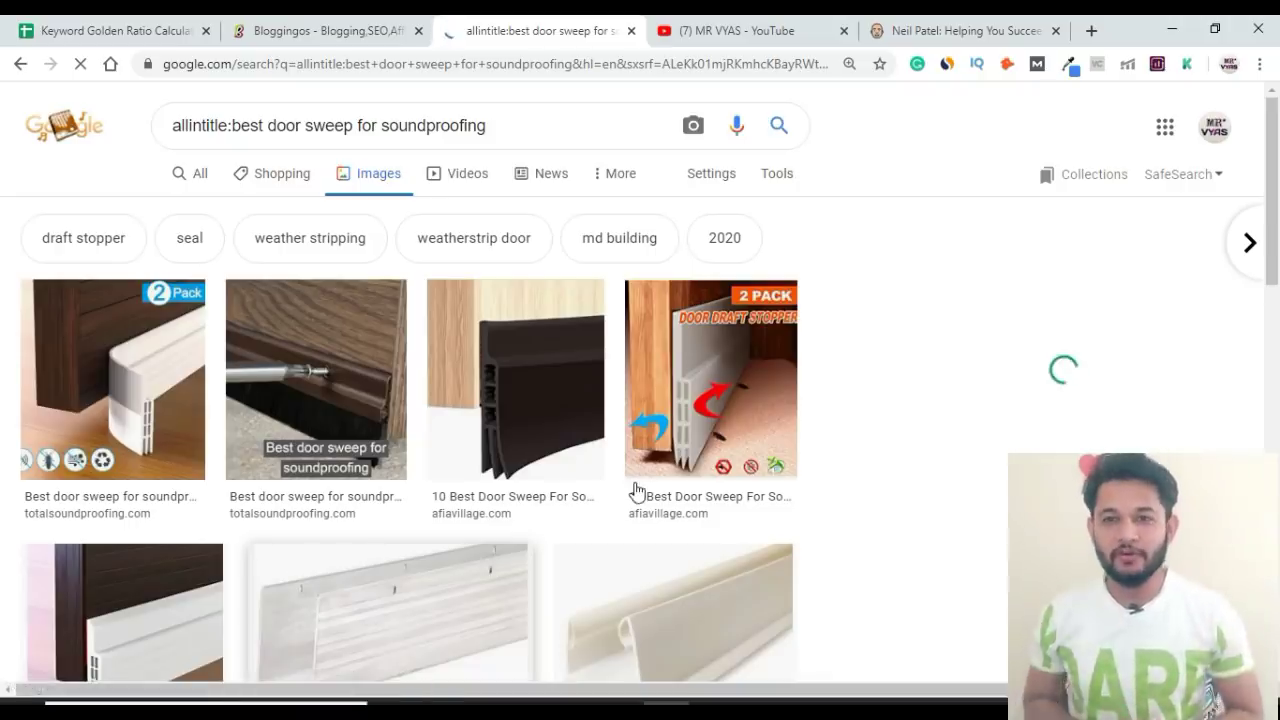
scroll(634, 489, "down", 3)
scroll(634, 489, "up", 3)
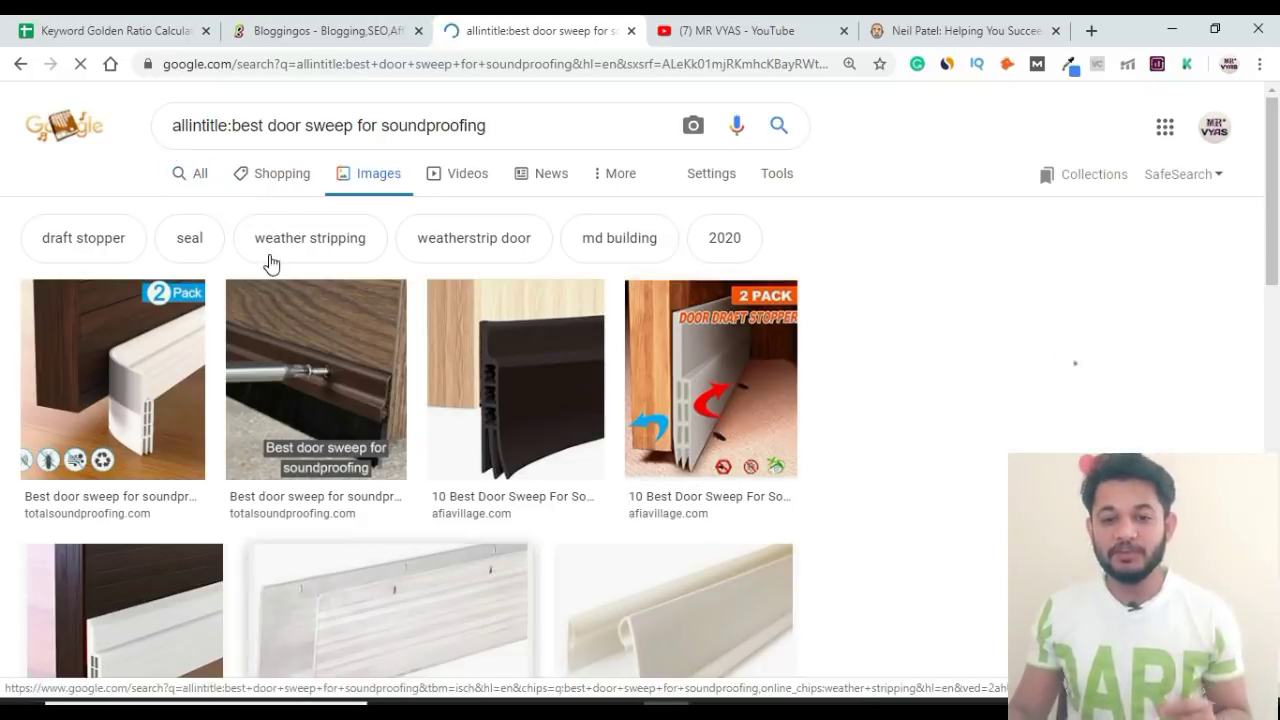
Step: Search for "best door sweep for soundproofing" on neilpatel.com
left_click(995, 30)
left_click(211, 417)
key("ctrl+v")
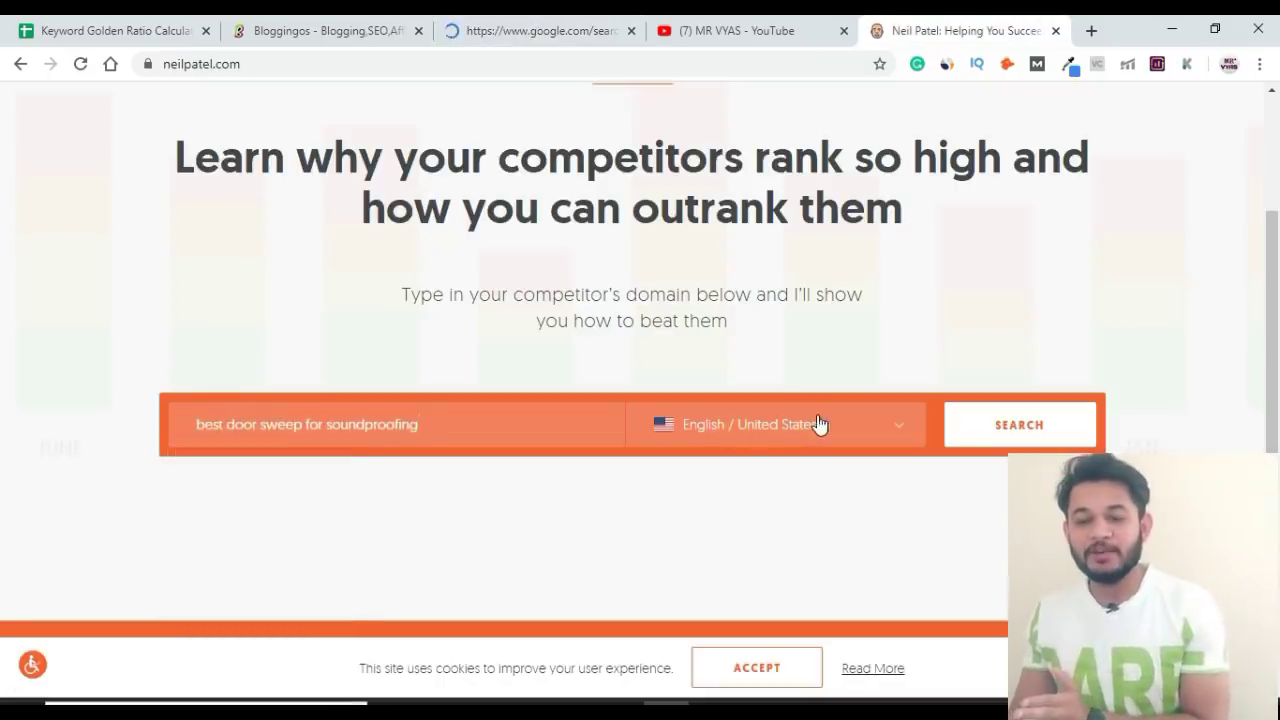
left_click(966, 429)
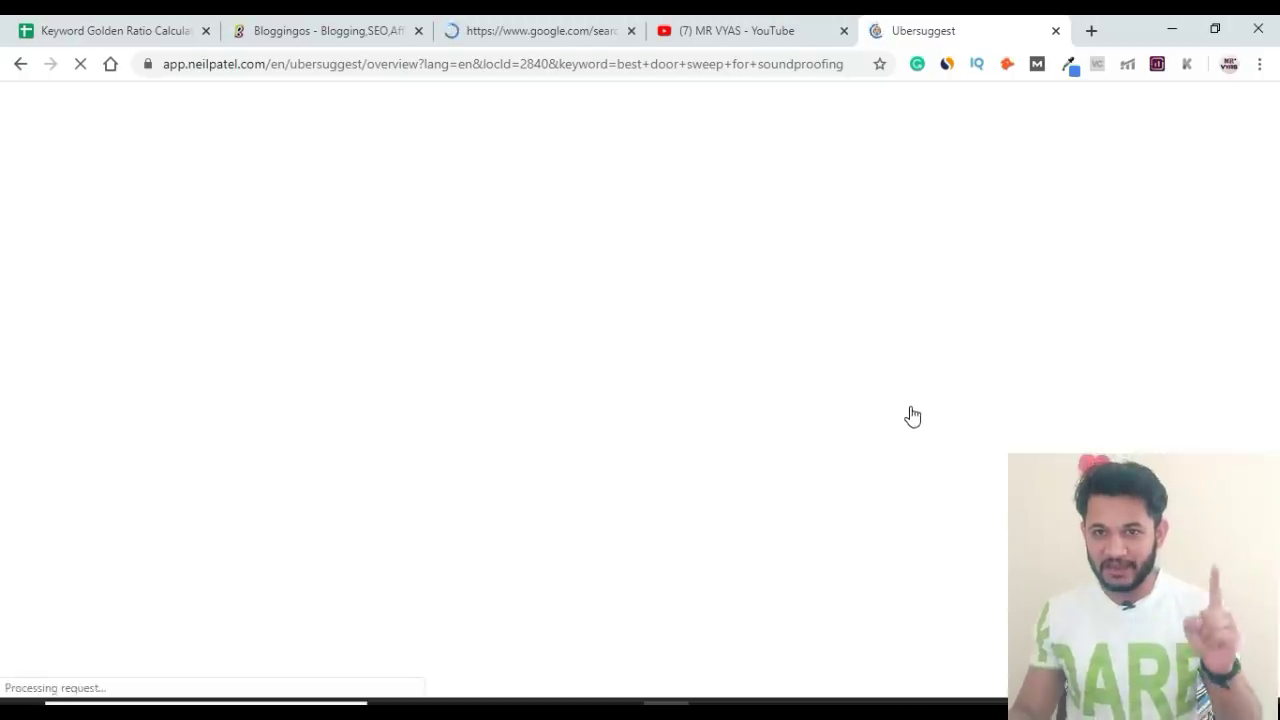
Step: Return to the Google allintitle results, review the result count and listings, and check the second results page again
left_click(583, 32)
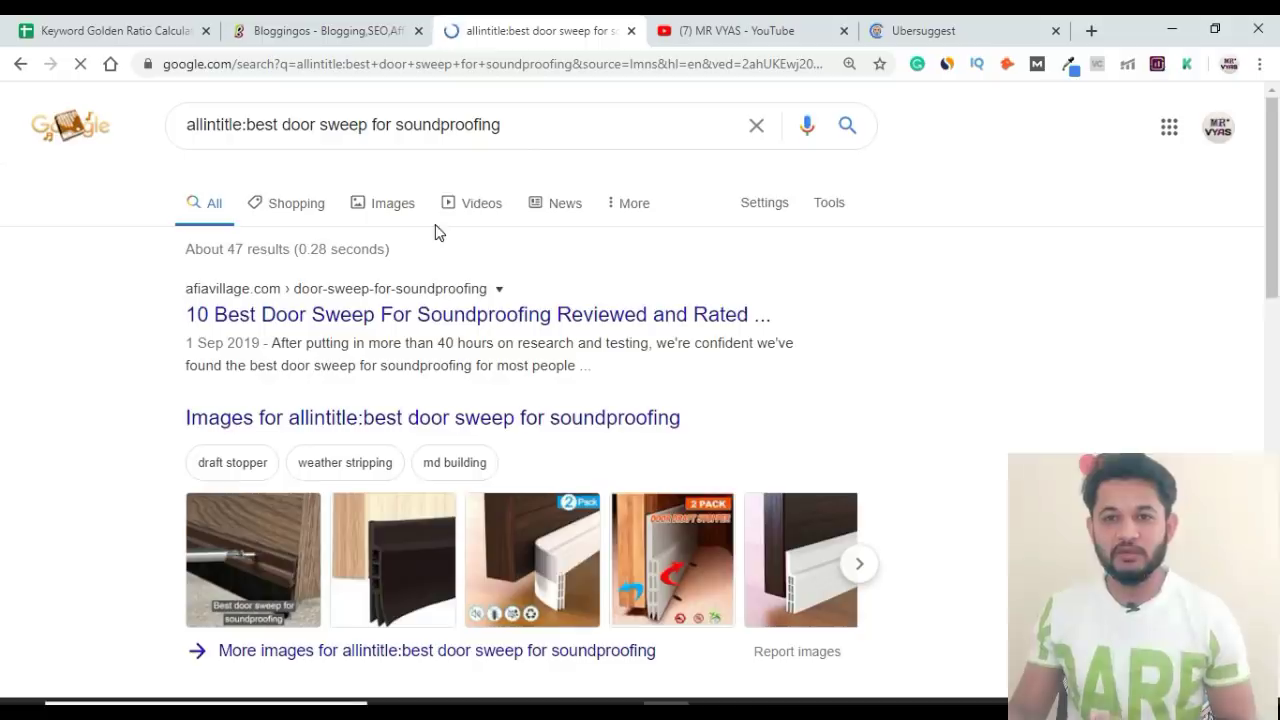
left_click(239, 249)
left_click(86, 322)
scroll(86, 330, "down", 15)
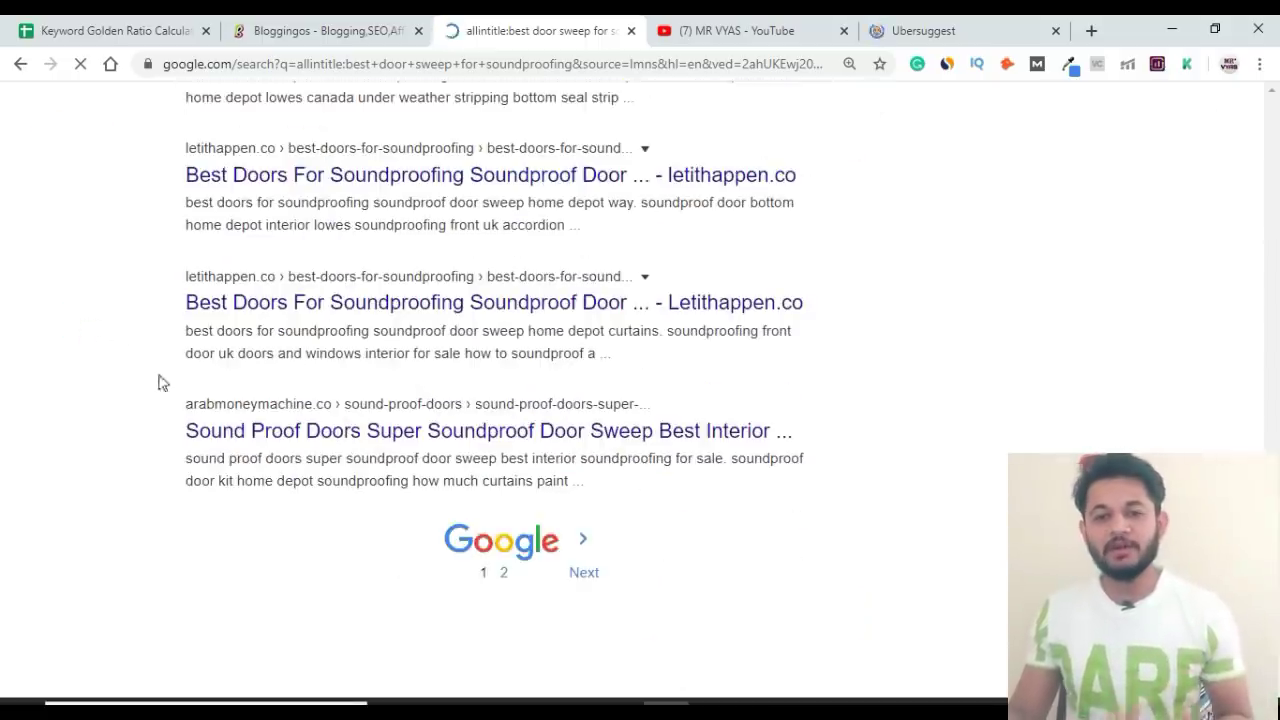
scroll(503, 590, "down", 2)
left_click(504, 558)
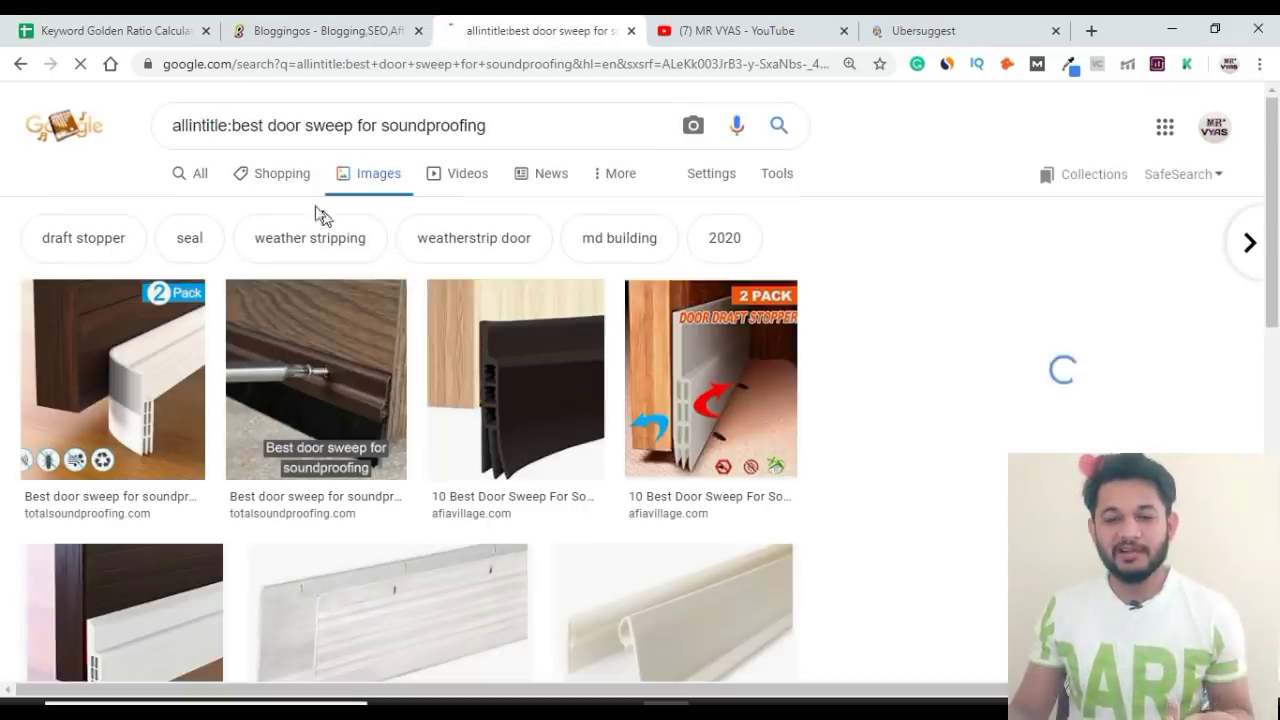
left_click(192, 184)
Step: Enter 10 as the All In Title value for the row 9 keyword and select its KGR cell
left_click(100, 28)
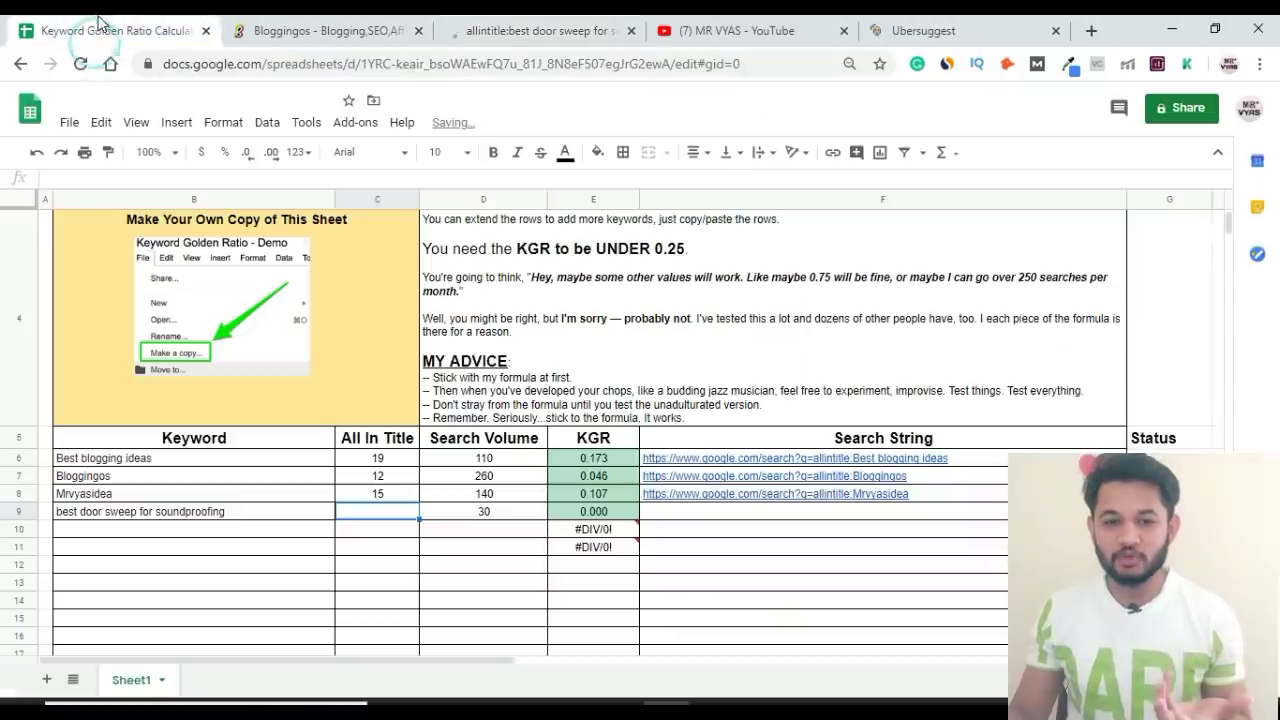
left_click(376, 504)
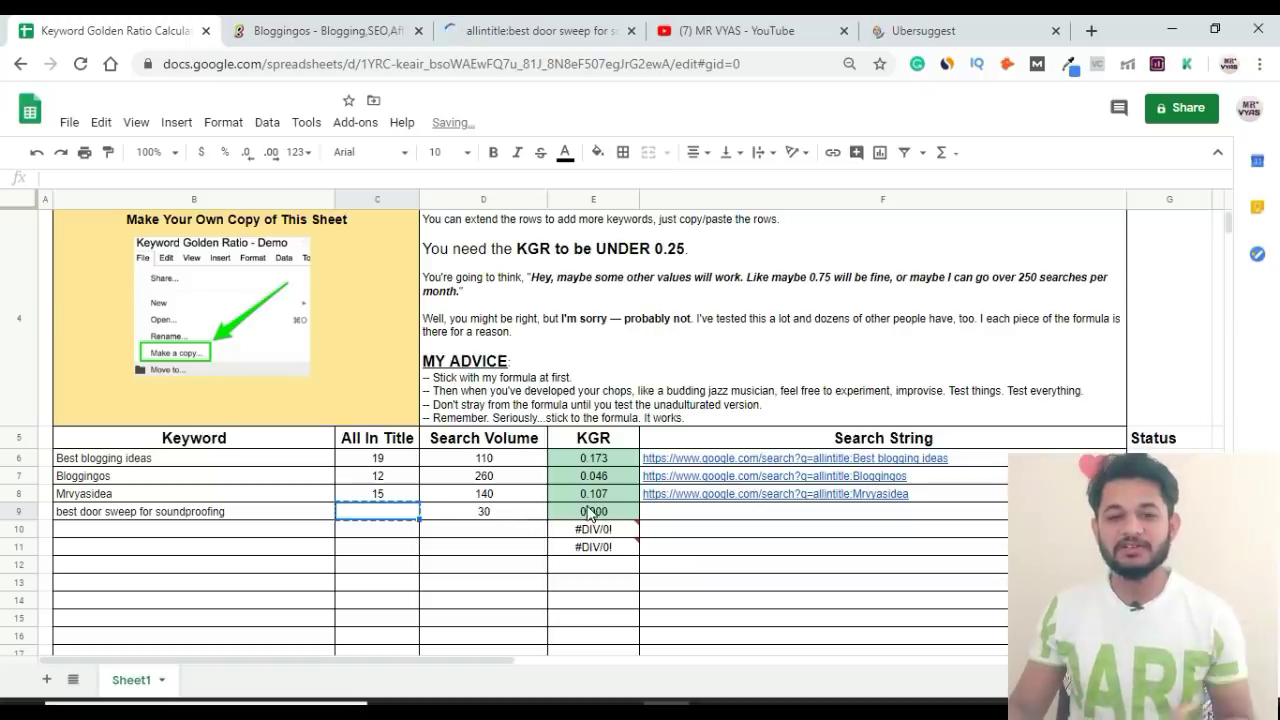
type("10")
key("Tab")
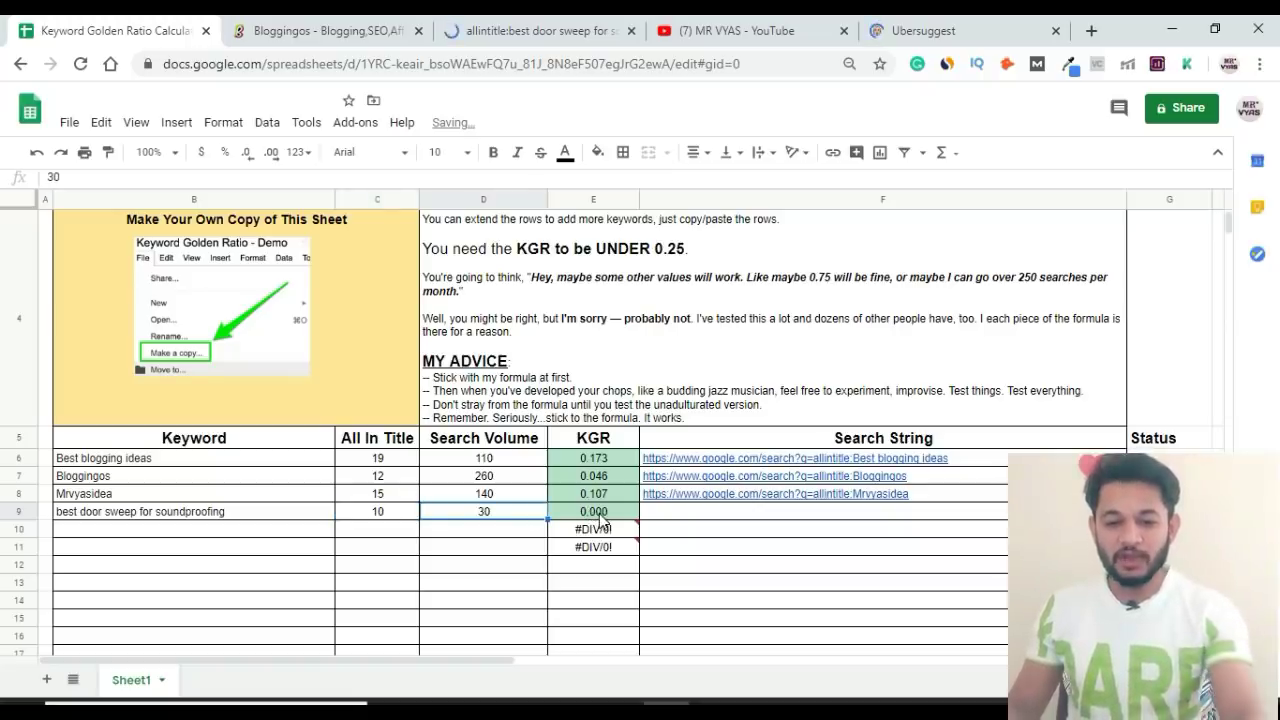
left_click(598, 517)
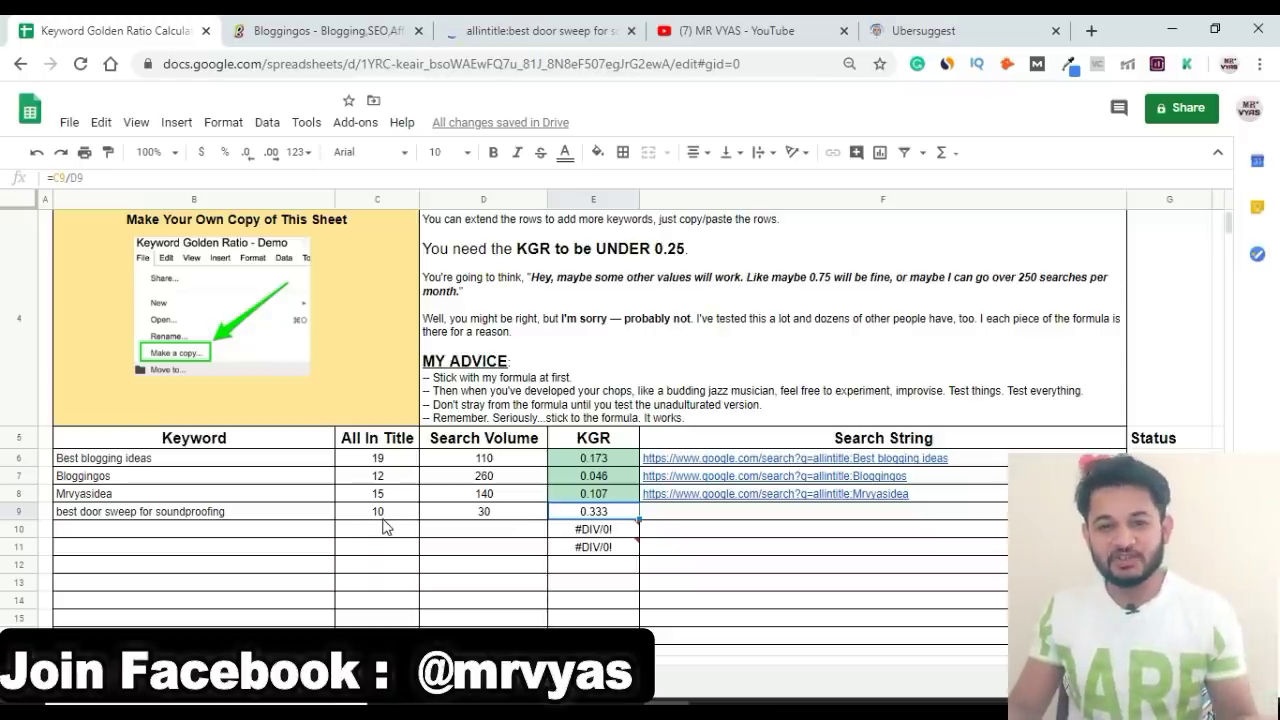
Step: Check the Ubersuggest keyword overview and return to Google's web results for the allintitle query
left_click(534, 30)
left_click(903, 31)
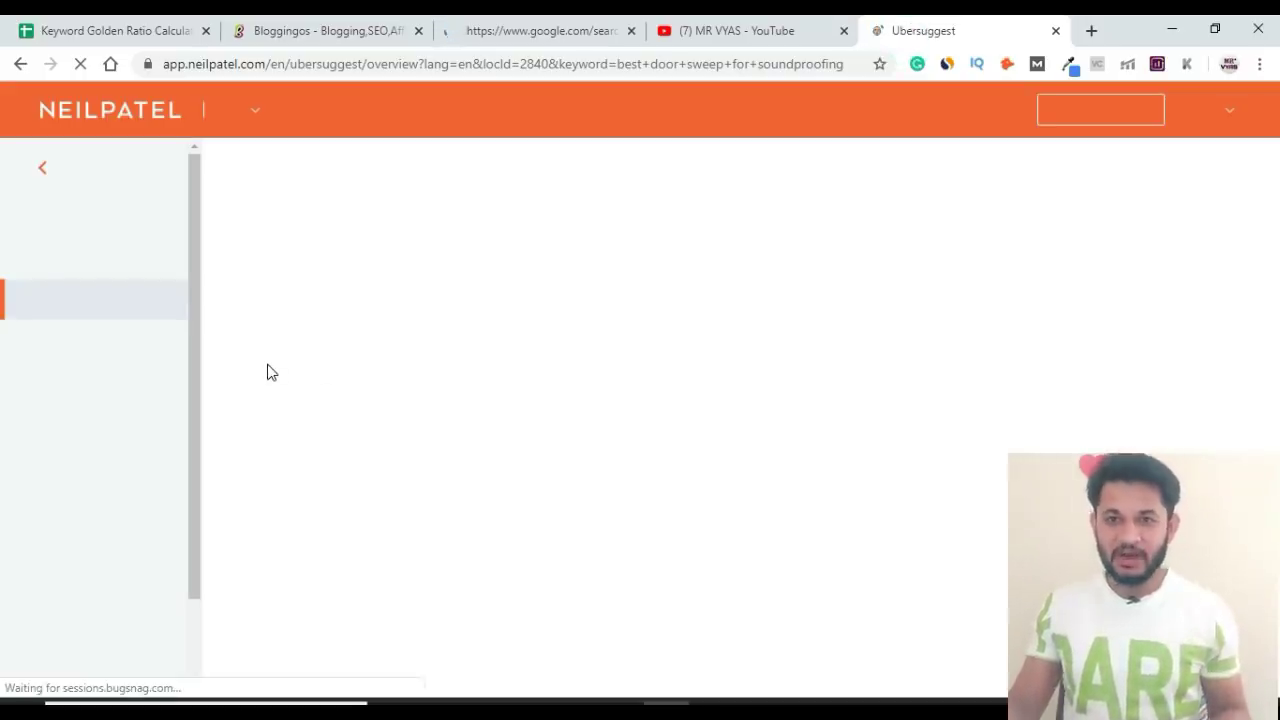
left_click(466, 28)
left_click(200, 175)
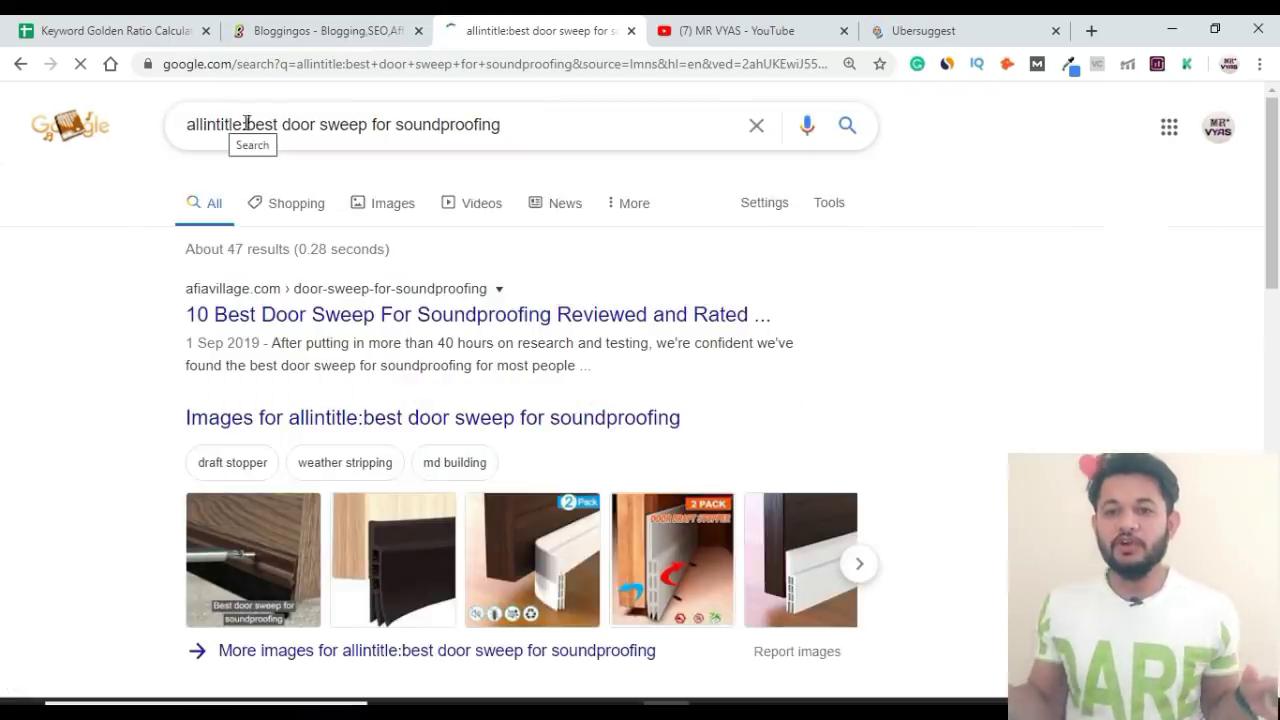
Step: Change the Google query to "best door sweep for", removing the allintitle operator and the word soundproofing
double_click(190, 130)
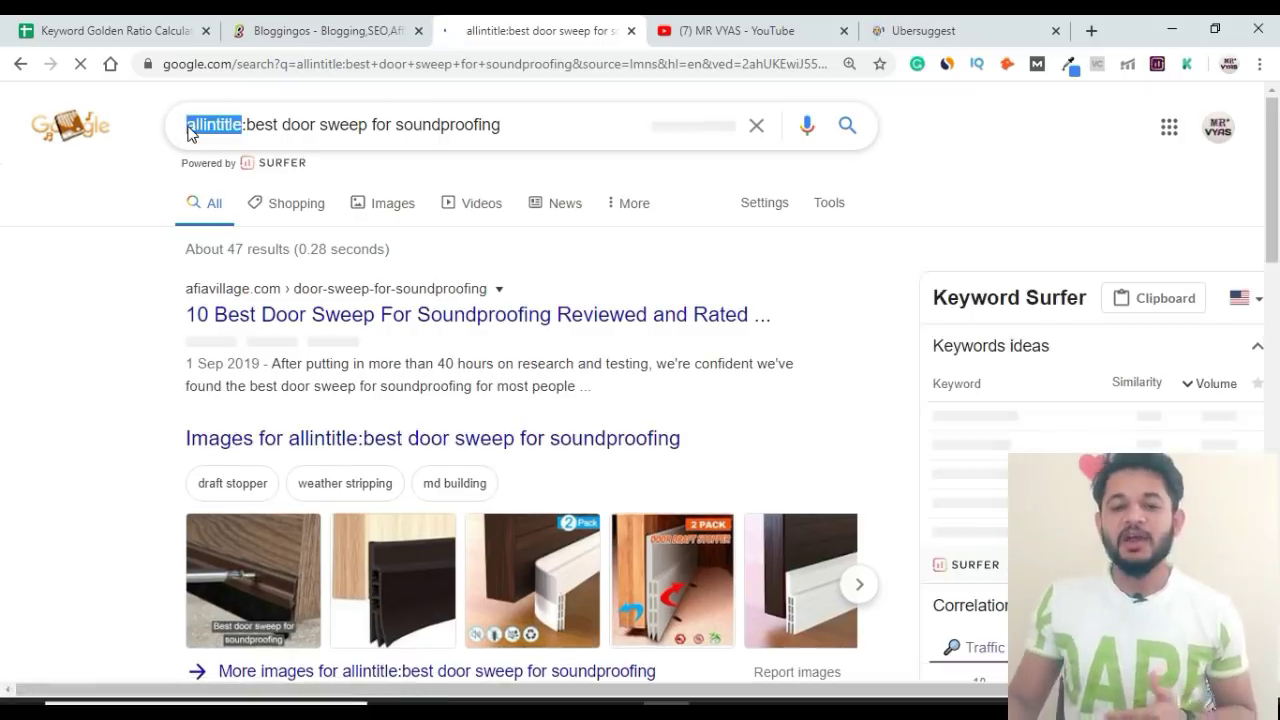
key("BackSpace")
key("Delete")
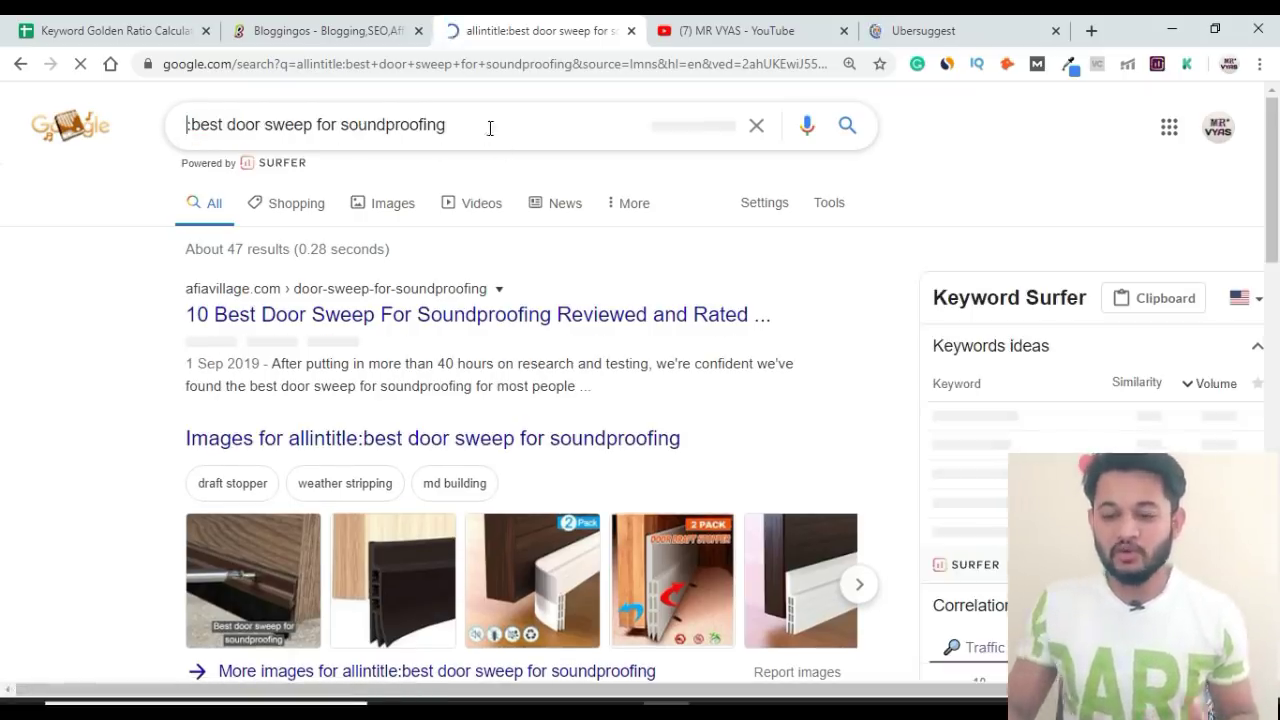
left_click(491, 126)
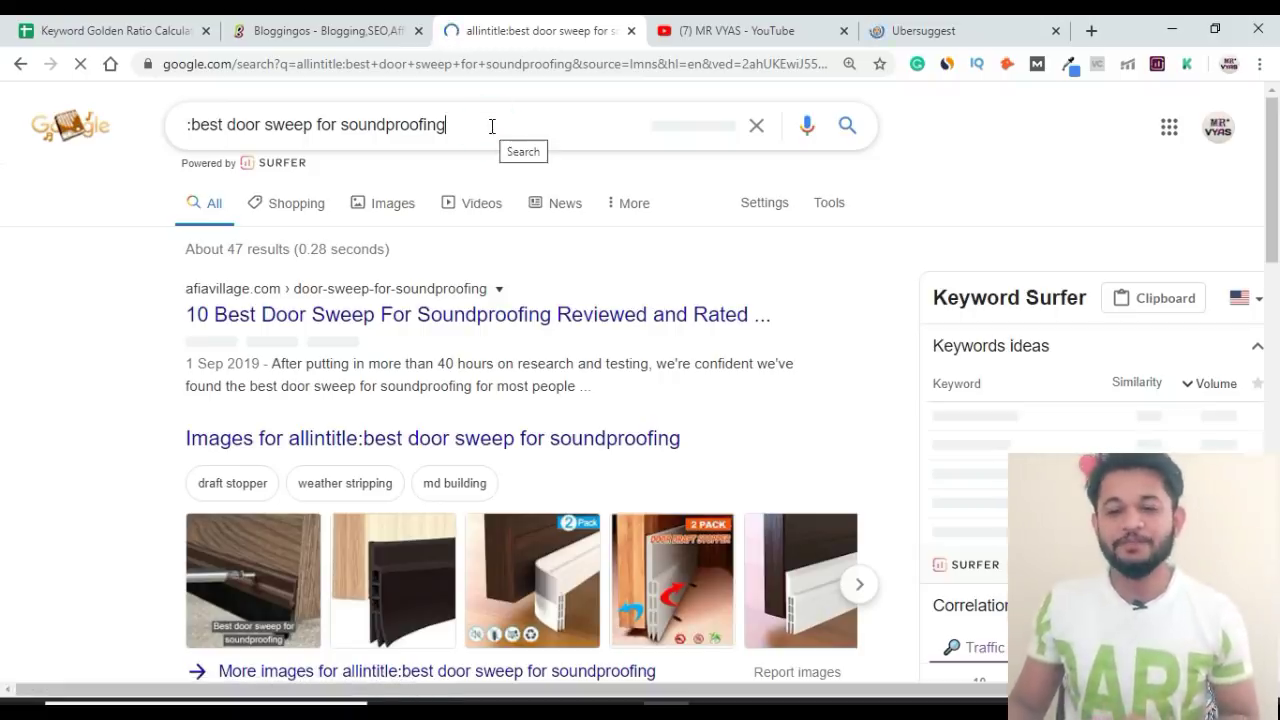
key("BackSpace")
key("BackSpace")
key("BackSpace")
key("BackSpace")
key("BackSpace")
key("BackSpace")
key("BackSpace")
key("BackSpace")
key("BackSpace")
key("BackSpace")
key("BackSpace")
key("BackSpace")
key("BackSpace")
key("BackSpace")
key("BackSpace")
key("BackSpace")
key("BackSpace")
key("BackSpace")
key("BackSpace")
key("BackSpace")
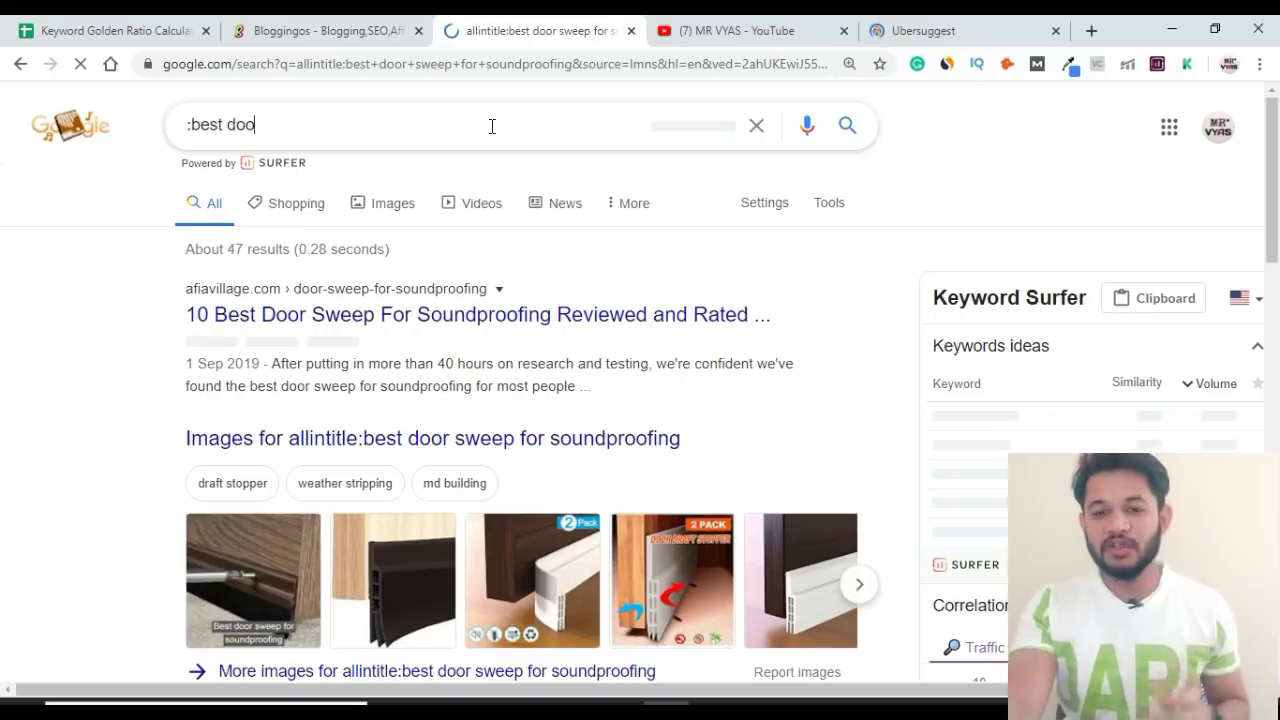
type("r sweep")
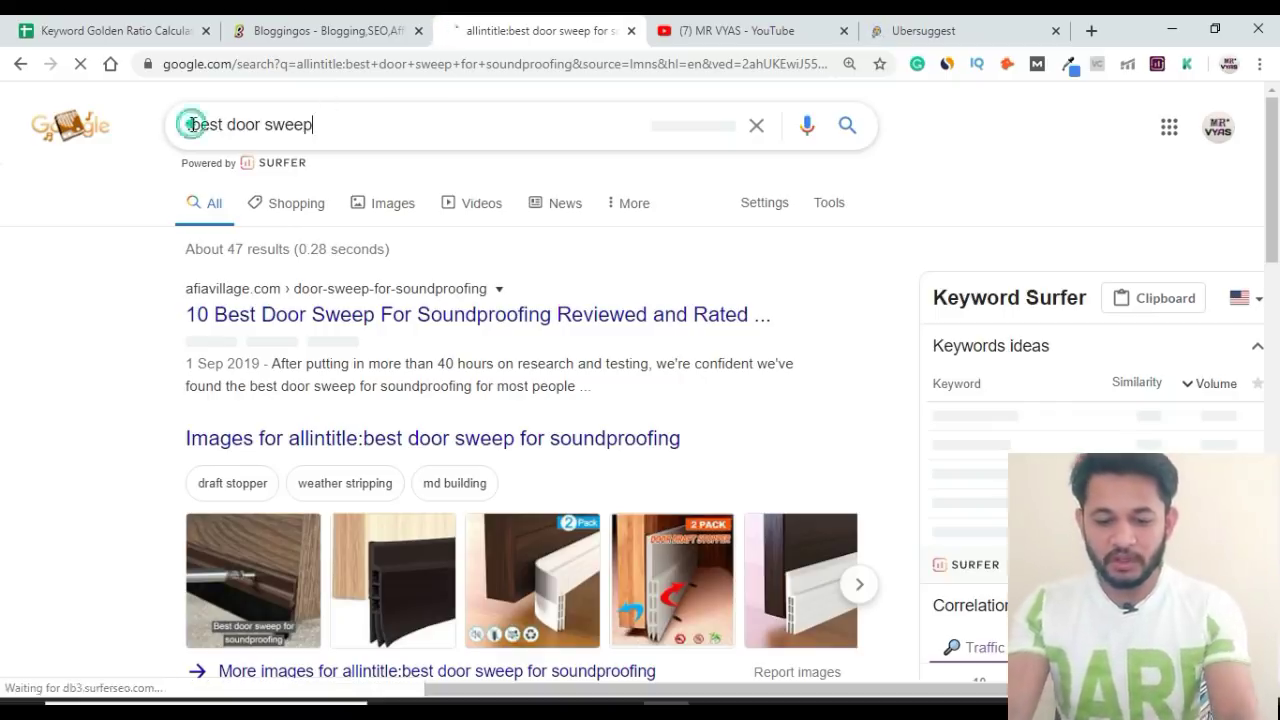
key("Home")
key("Delete")
key("End")
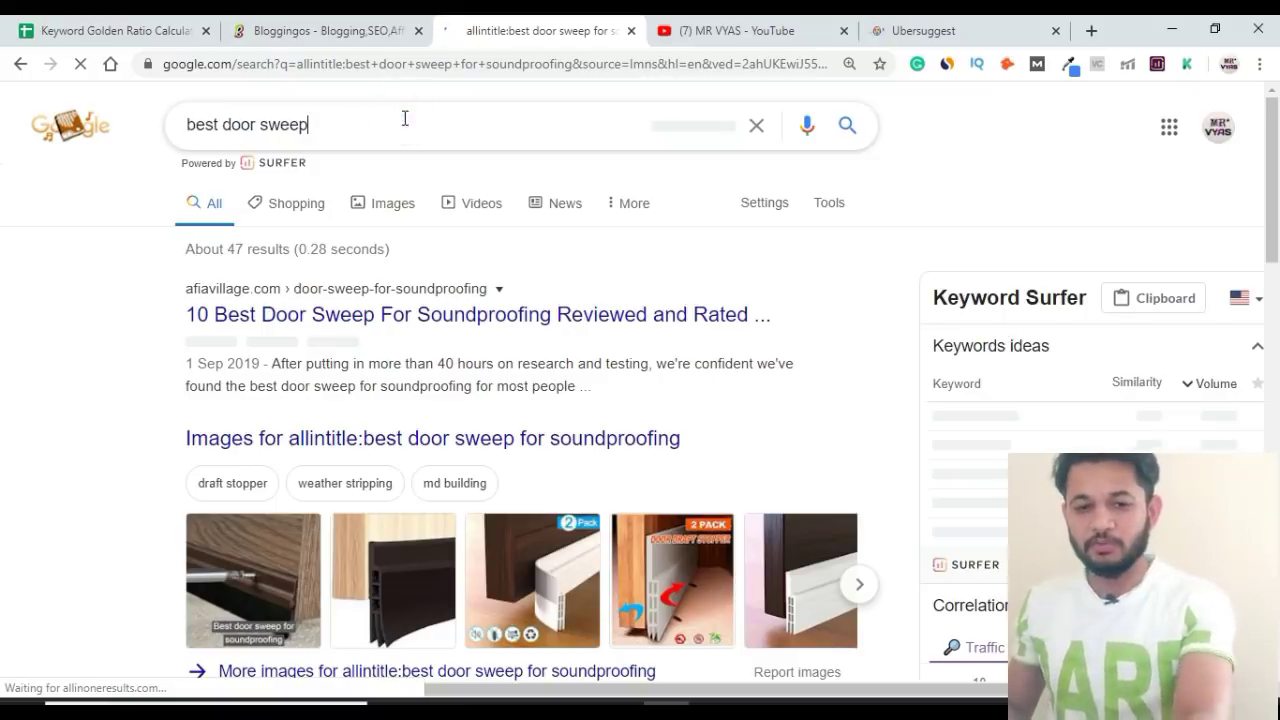
type("for")
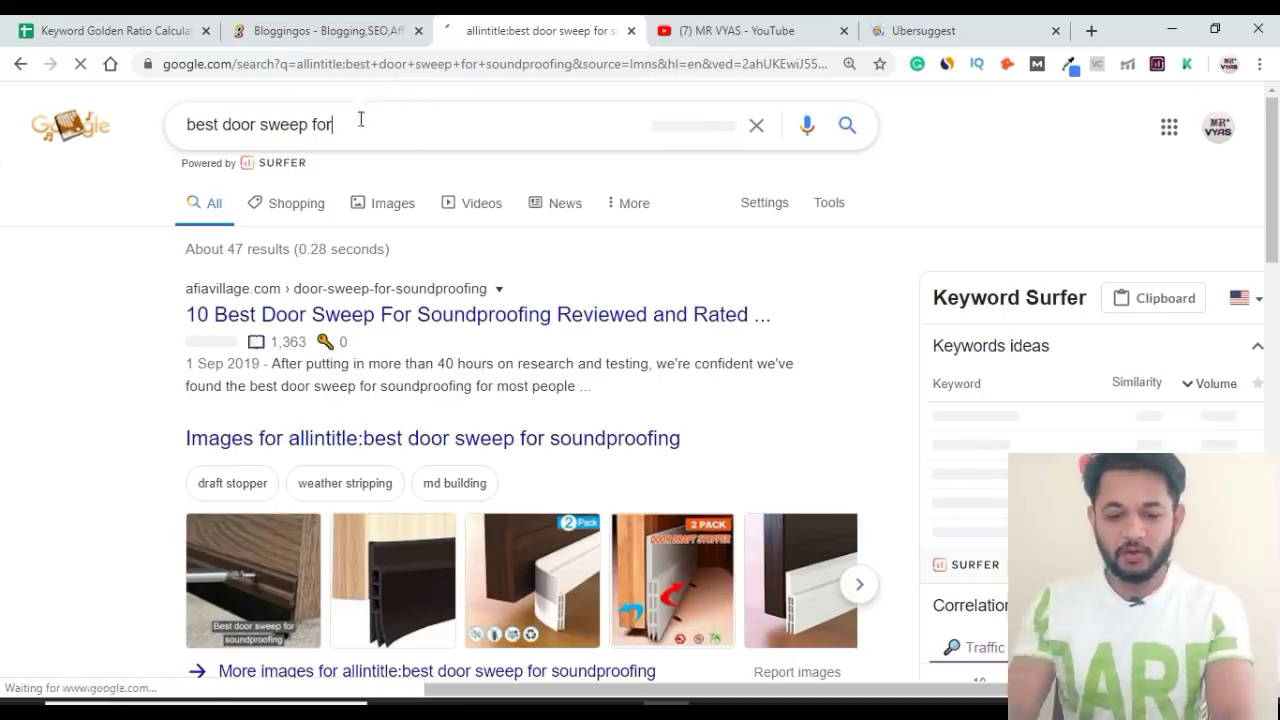
triple_click(188, 125)
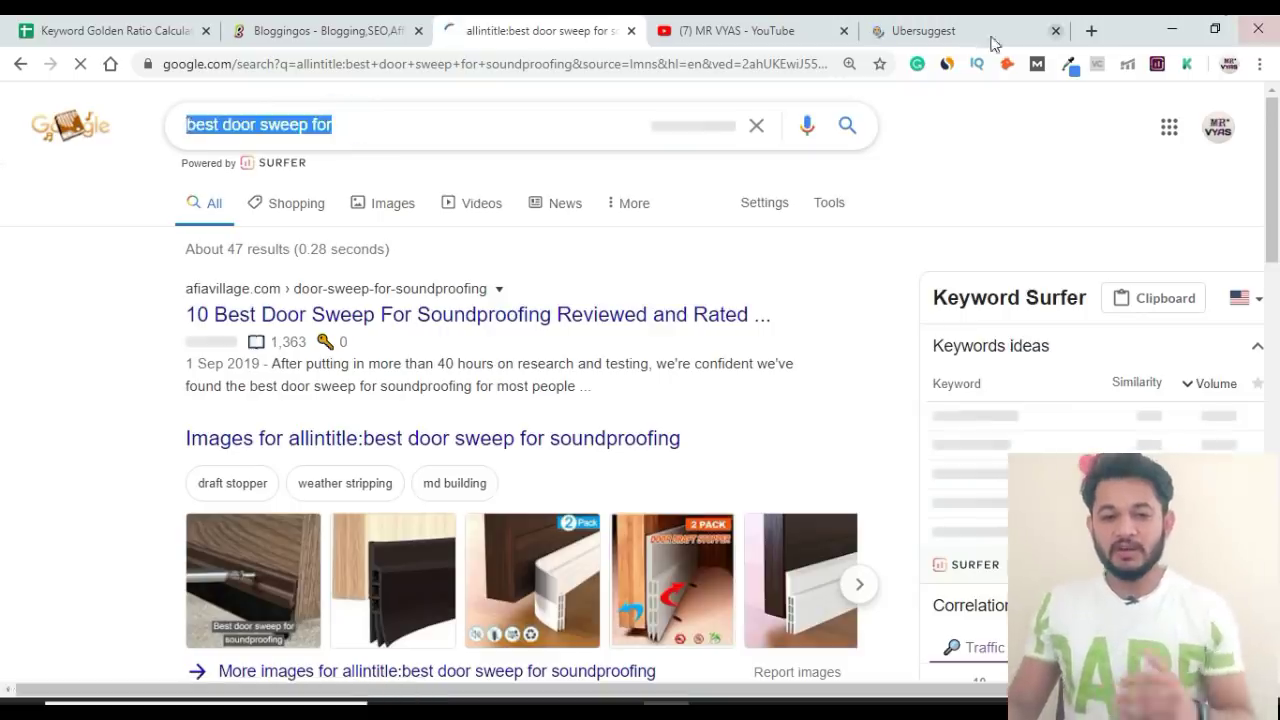
key("ctrl+5")
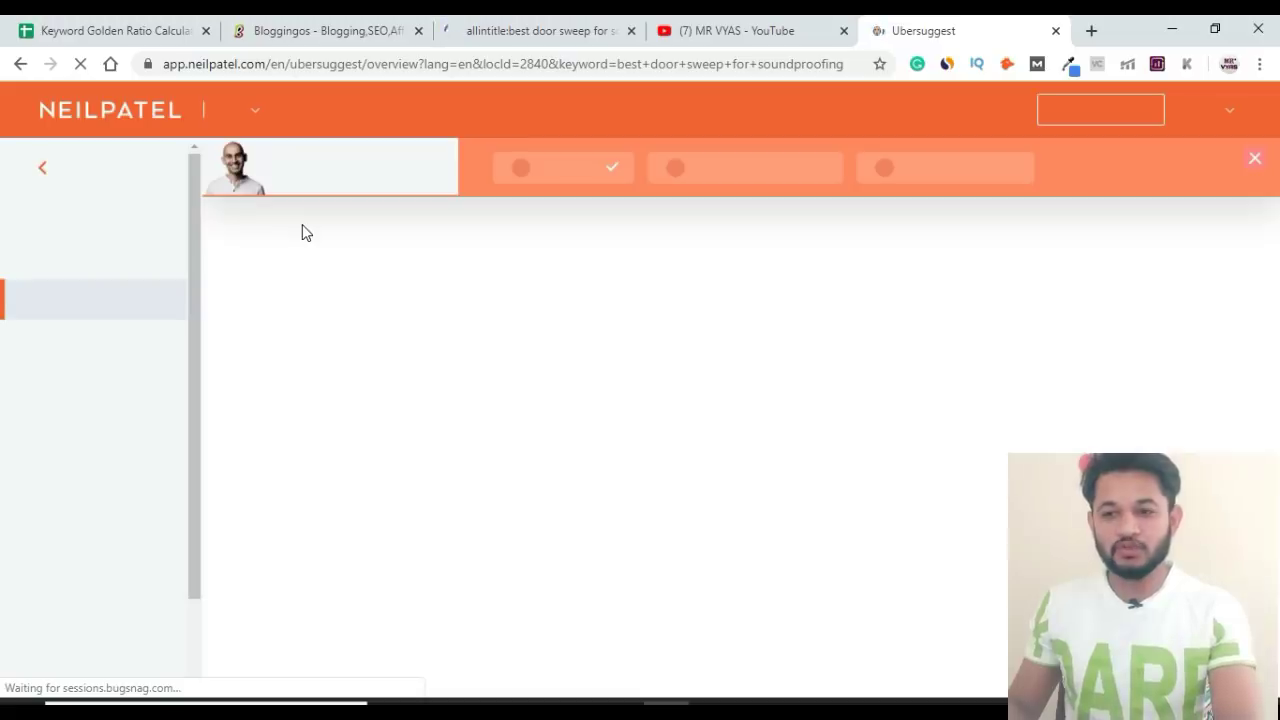
left_click(509, 28)
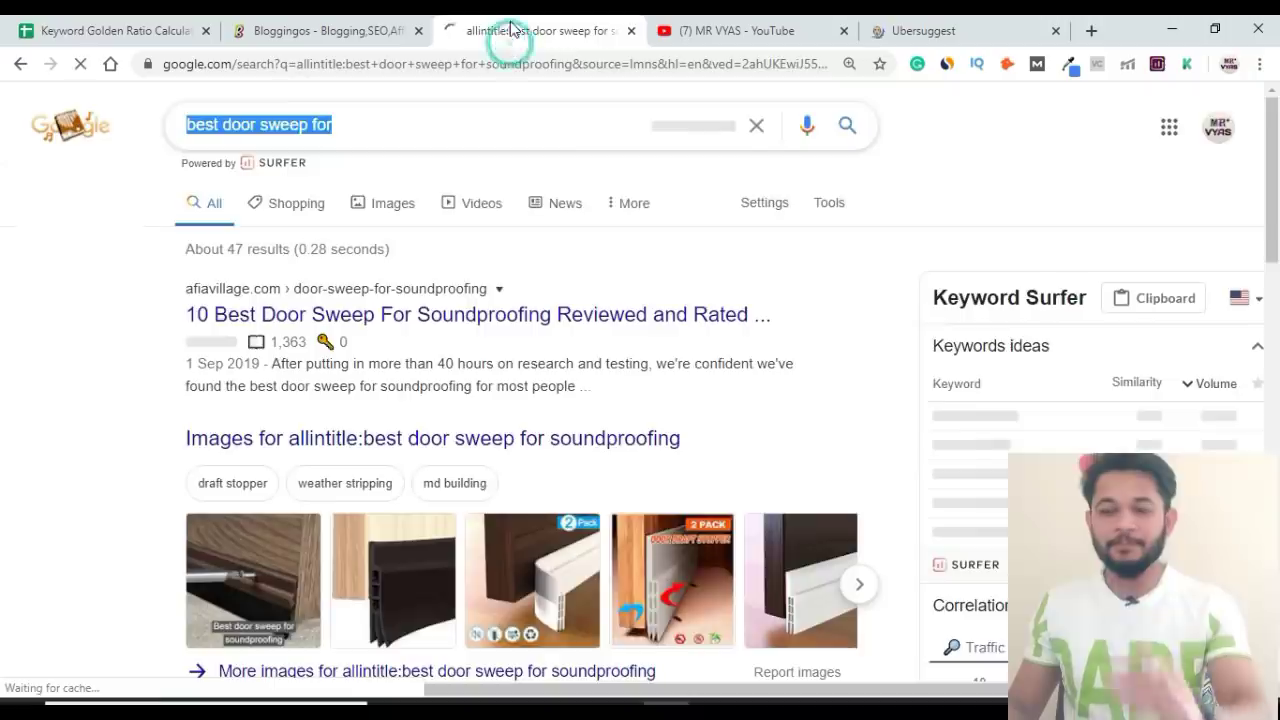
key("ctrl+1")
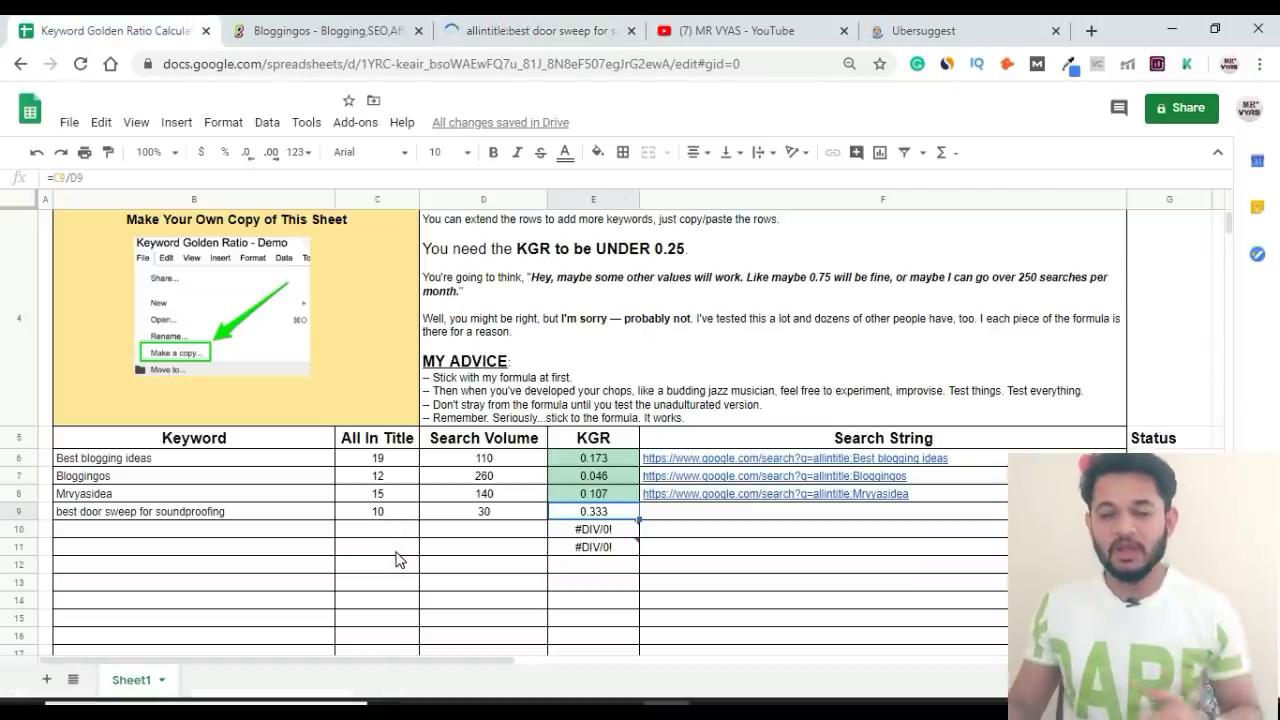
left_click(398, 556)
left_click(320, 30)
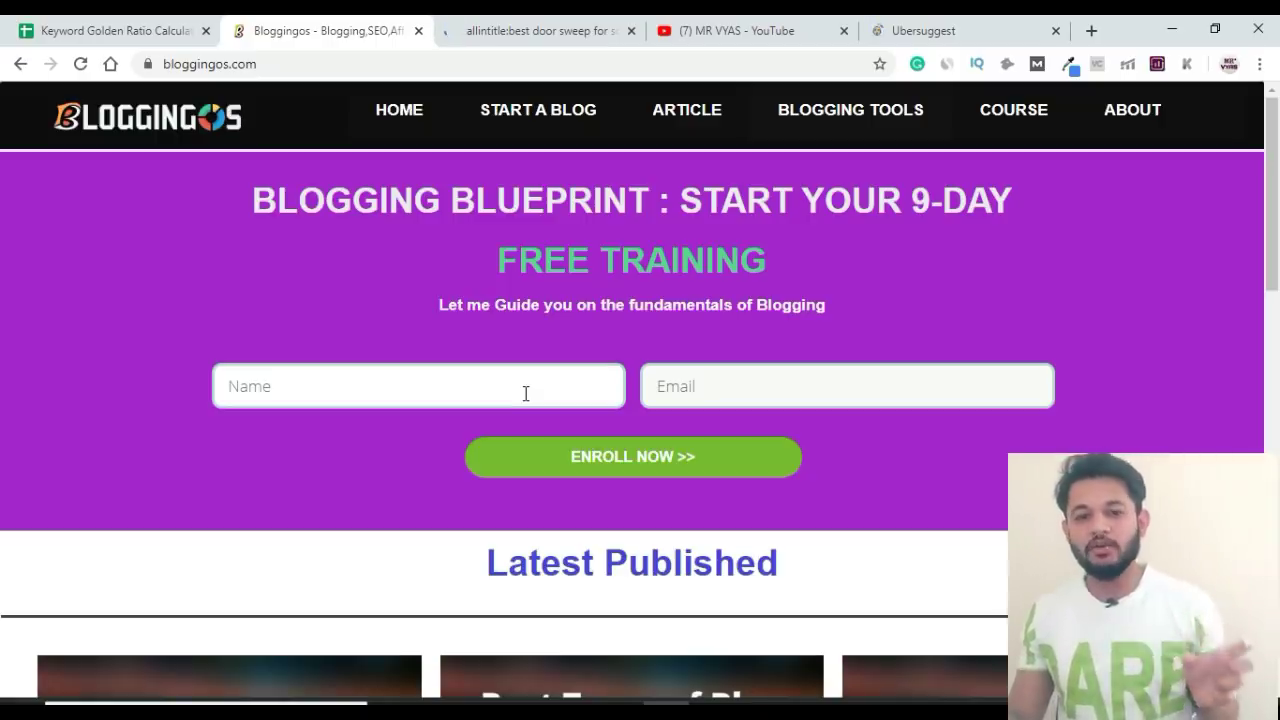
left_click(909, 29)
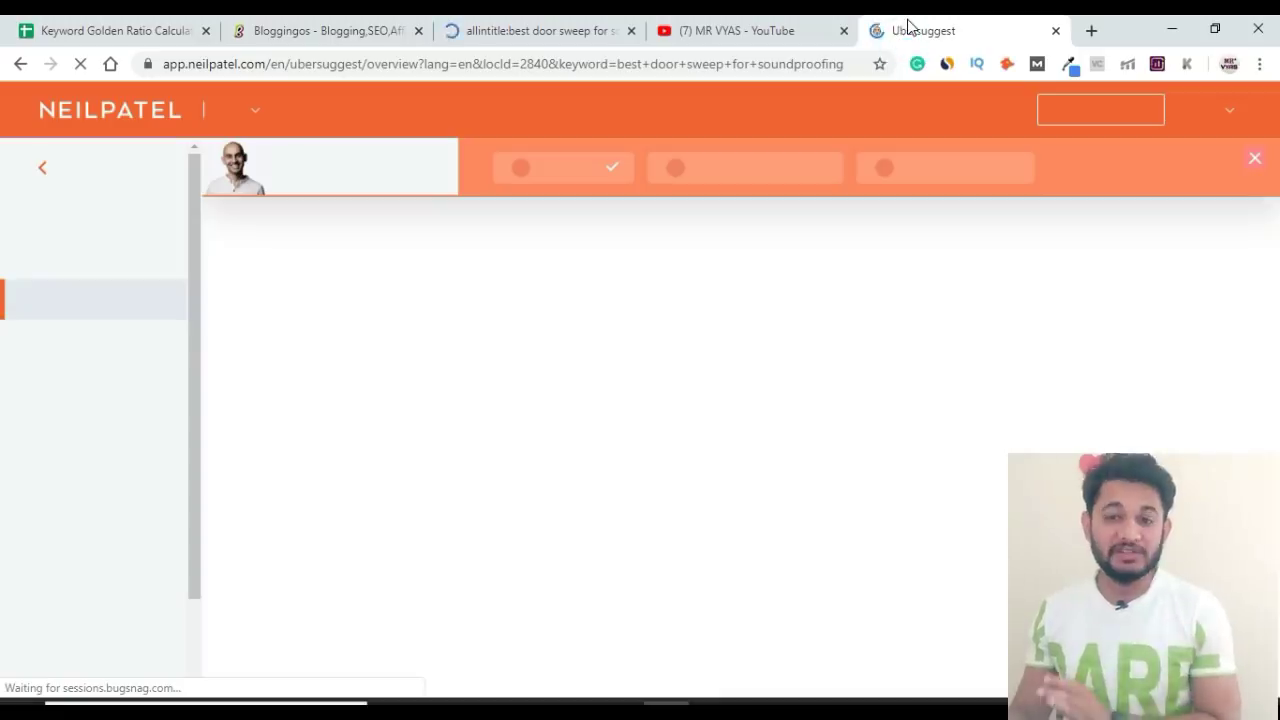
Step: Return to the Google query and search for the suggested keyword "best door sweep for bugs"
left_click(529, 31)
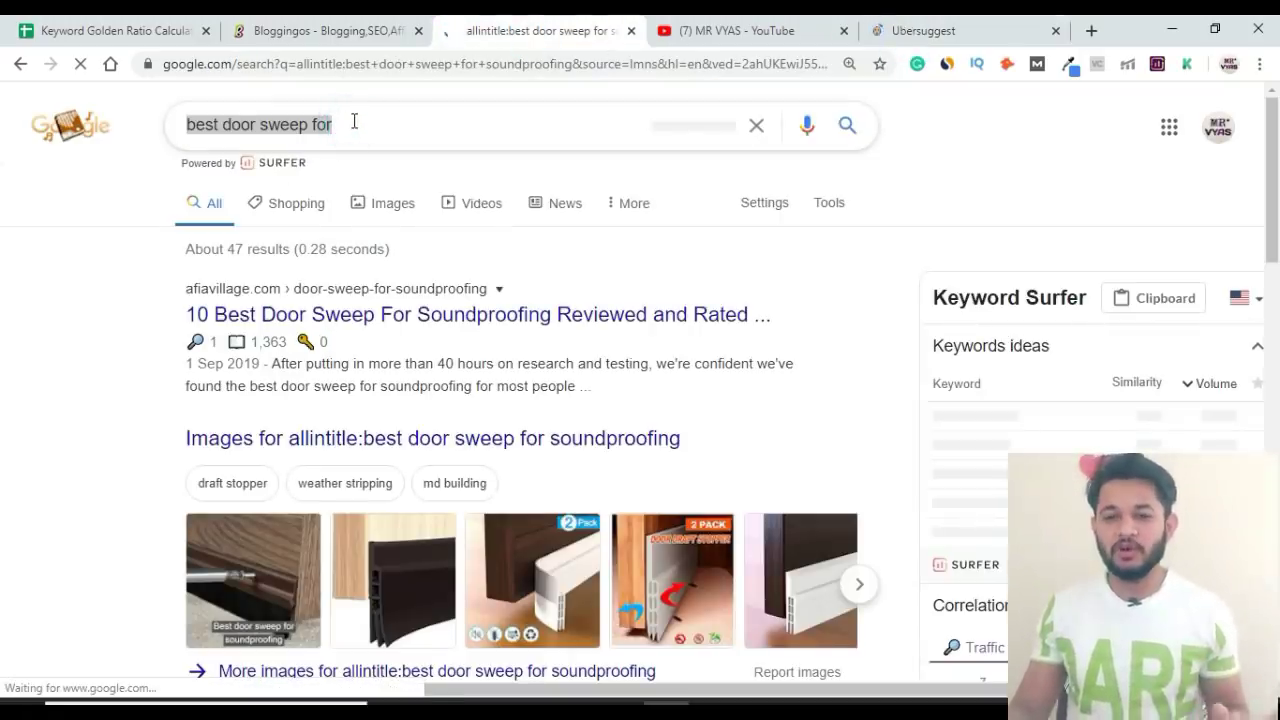
left_click(354, 121)
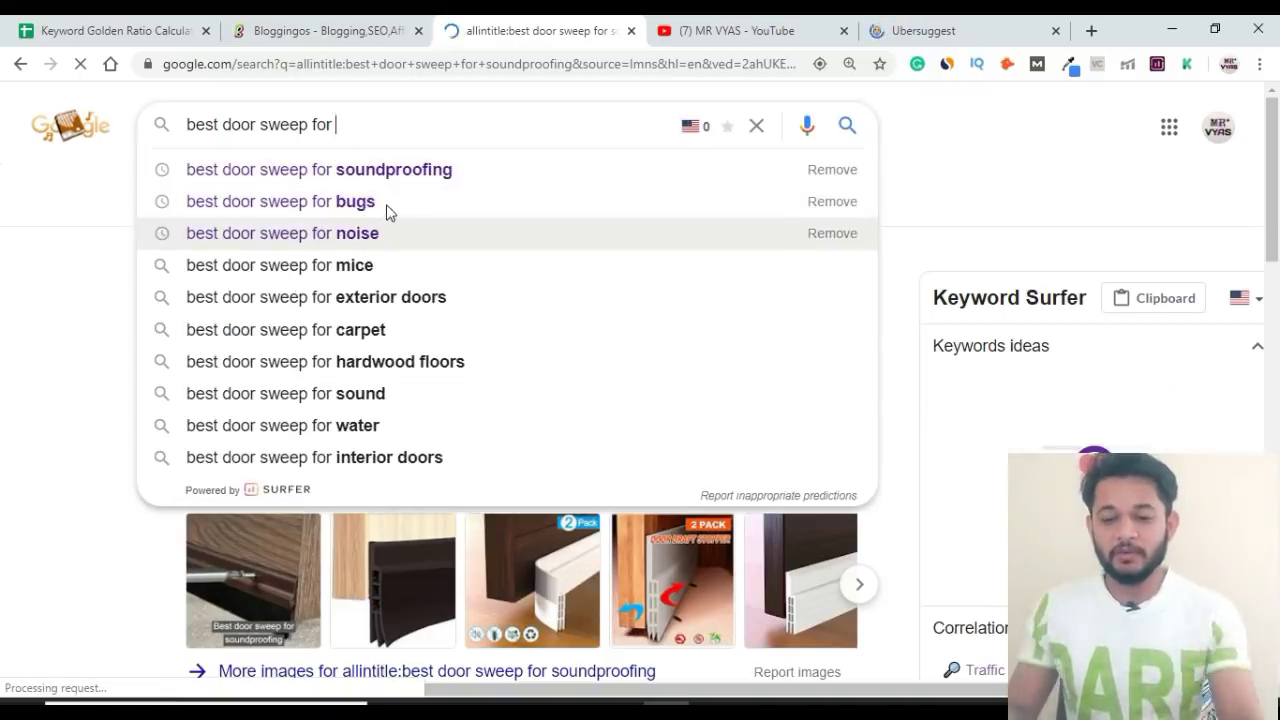
left_click(305, 203)
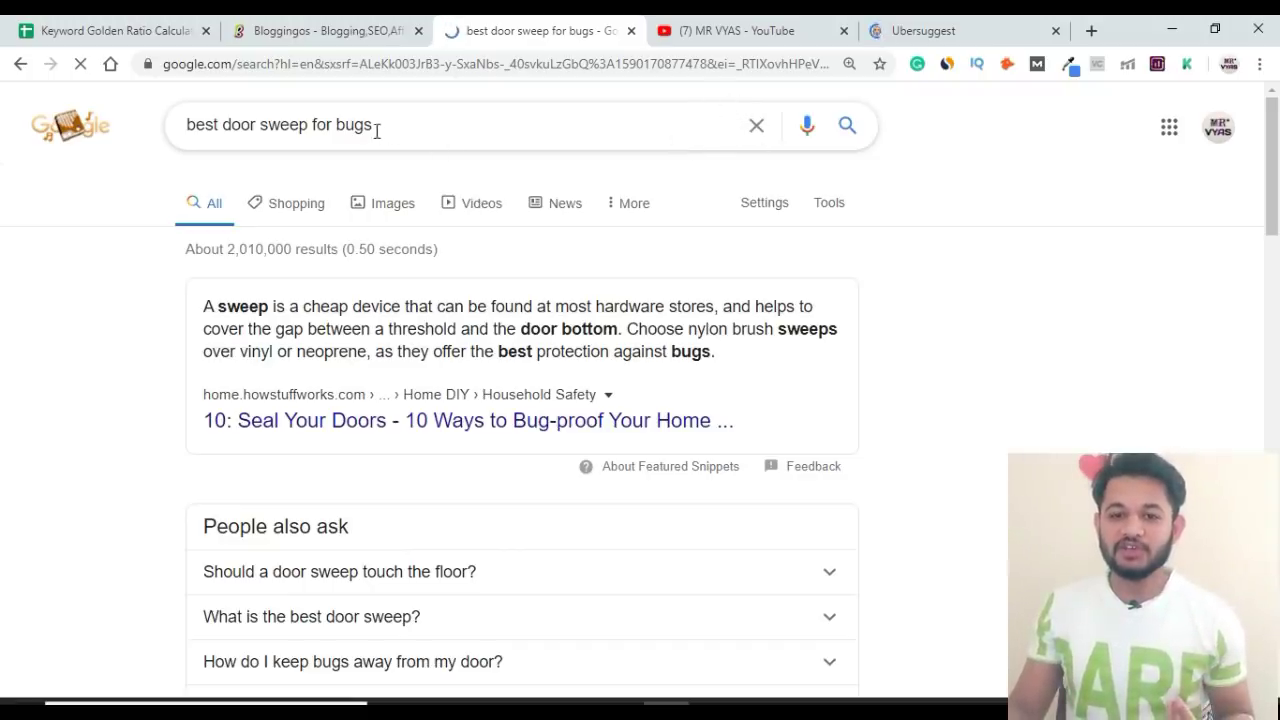
Step: Check the Ubersuggest keyword overview and return to the Google results for "best door sweep for bugs"
left_click(925, 30)
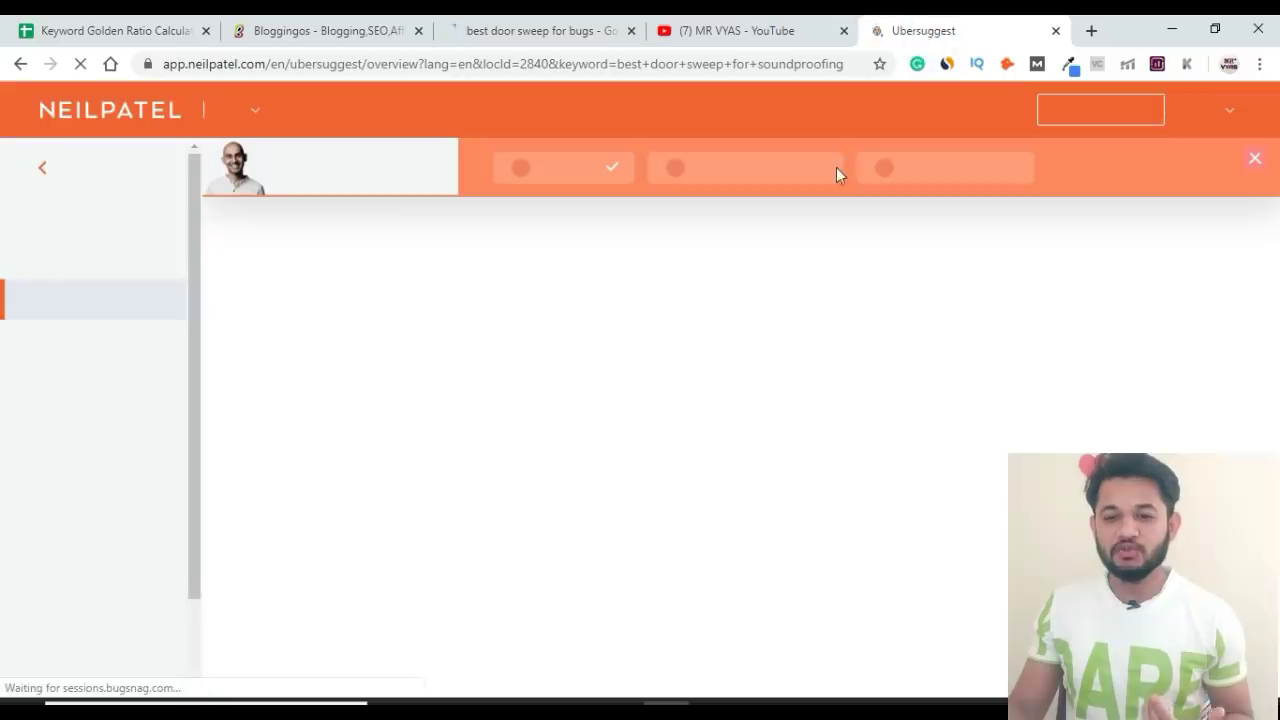
left_click(454, 68)
left_click(457, 68)
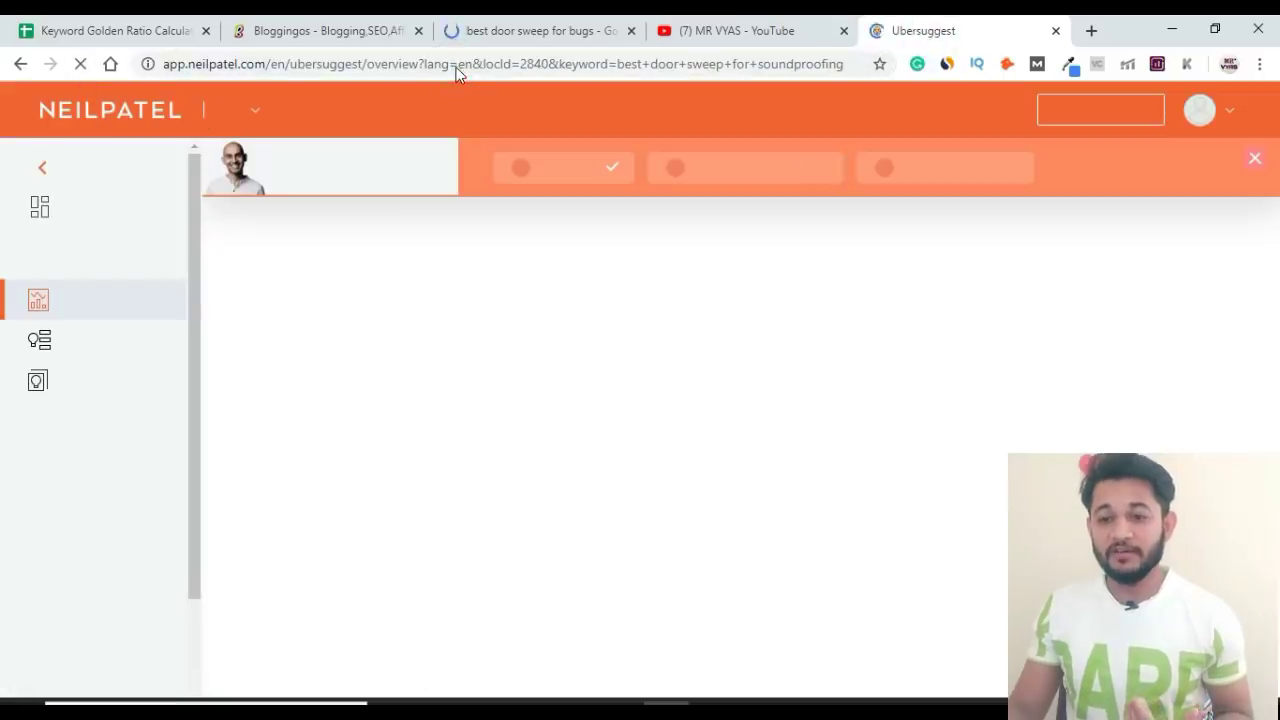
left_click(462, 34)
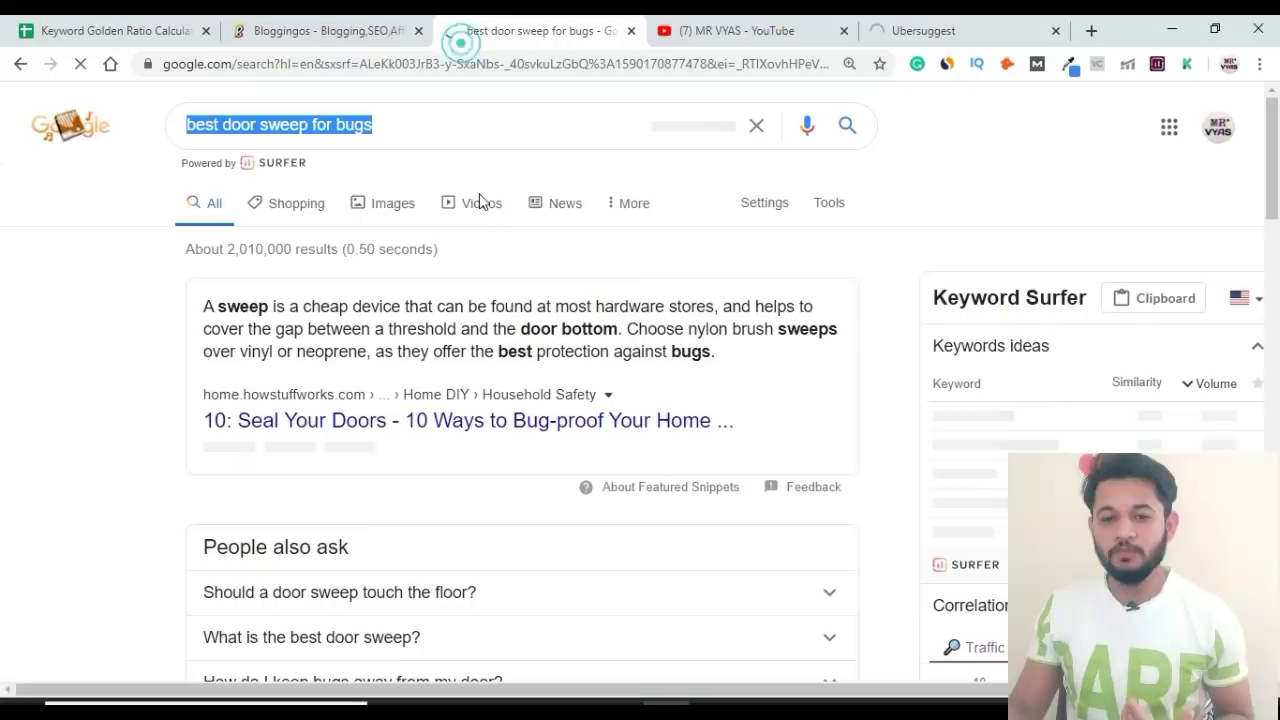
Step: Copy the keyword "best door sweep for bugs" from Google into the Keyword column of row 10 in the KGR spreadsheet
left_click(383, 126)
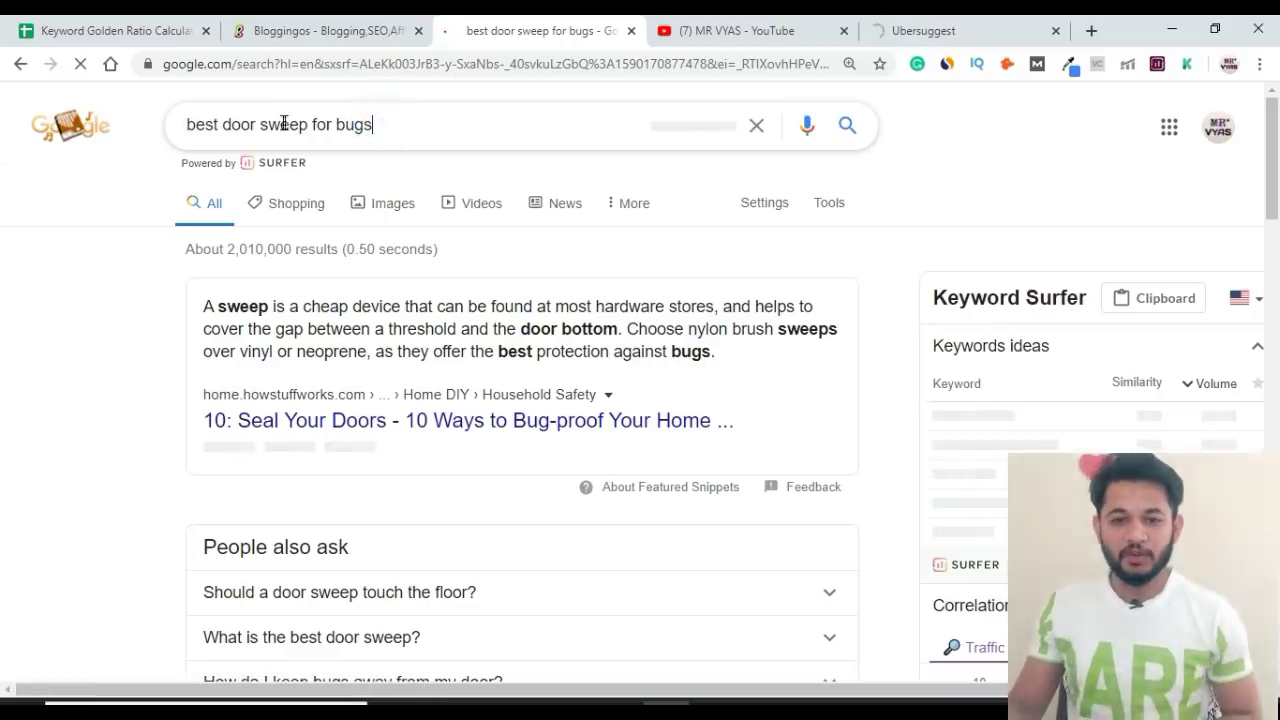
triple_click(190, 128)
key("ctrl+c")
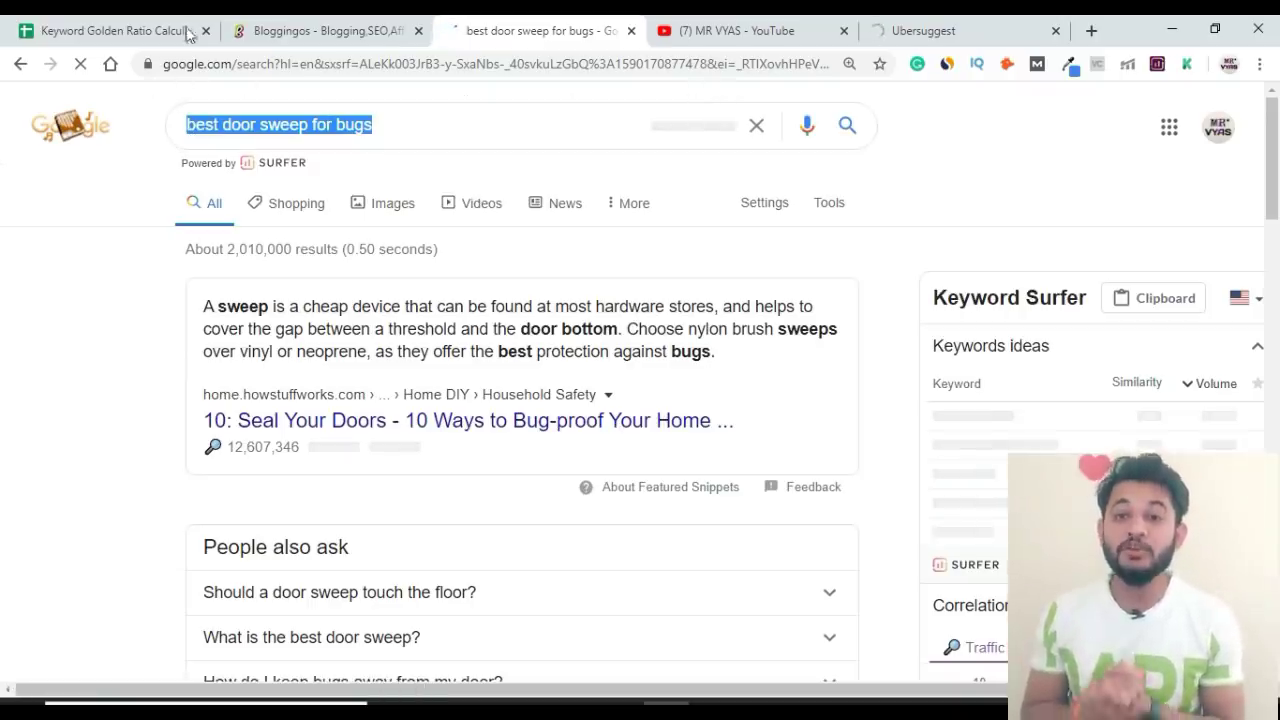
left_click(105, 31)
left_click(200, 535)
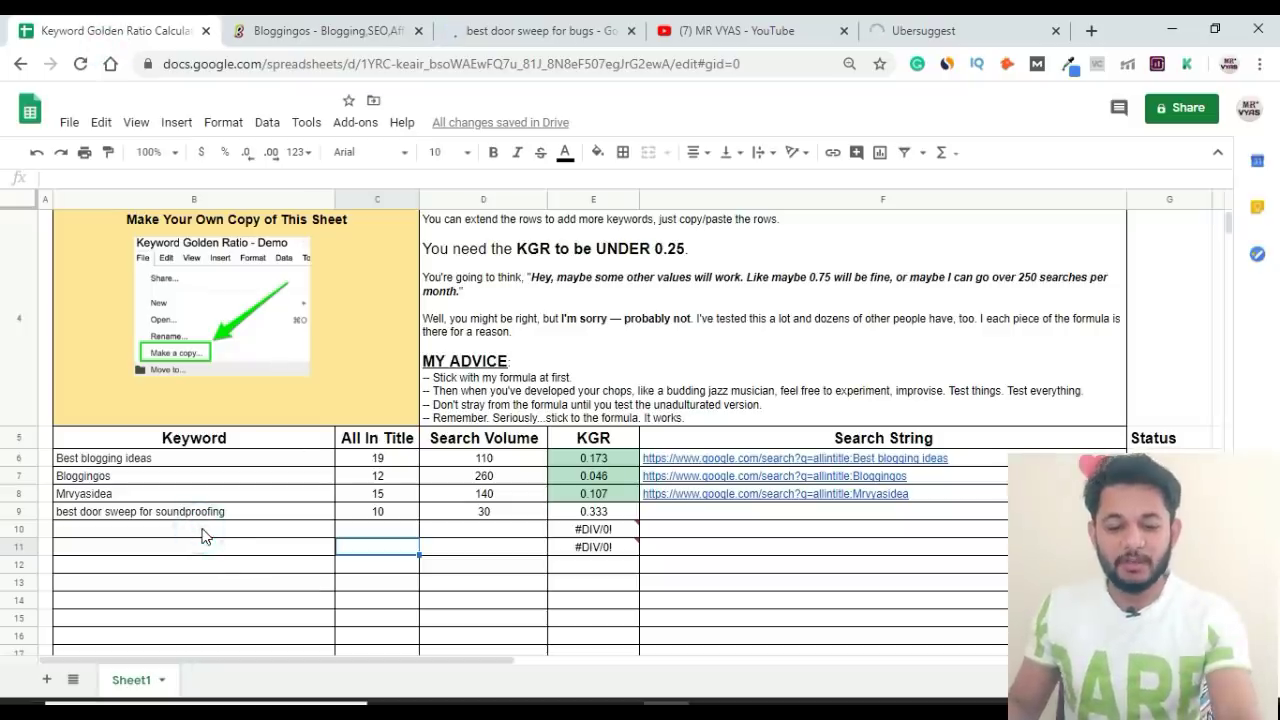
left_click(203, 528)
key("ctrl+v")
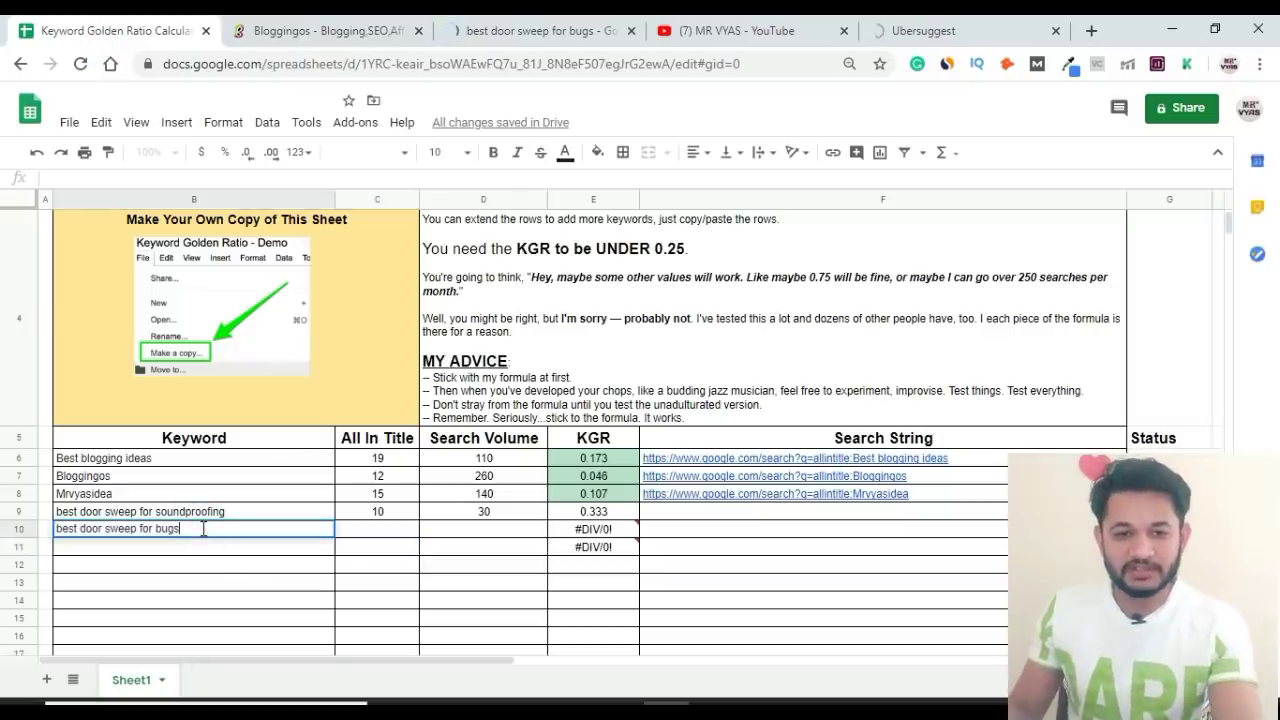
key("Tab")
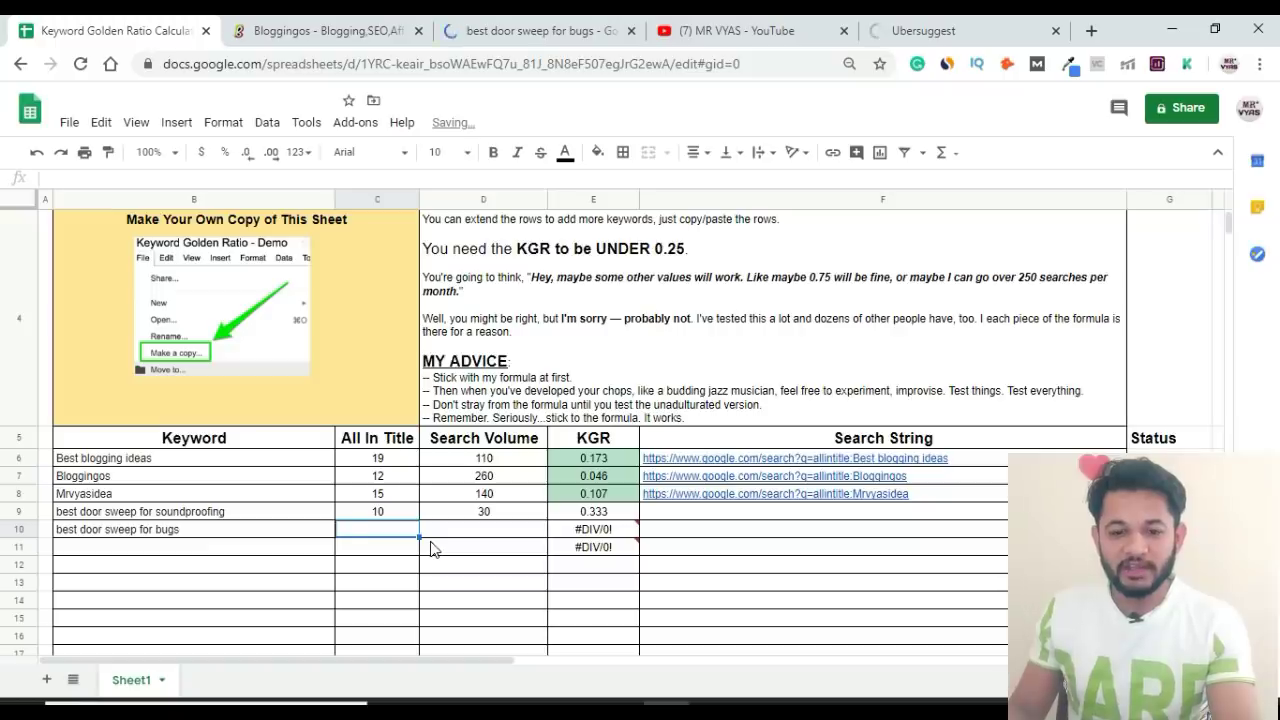
Step: Look up the search volume for "best door sweep for bugs" in Ubersuggest and in Google's search box
left_click(540, 30)
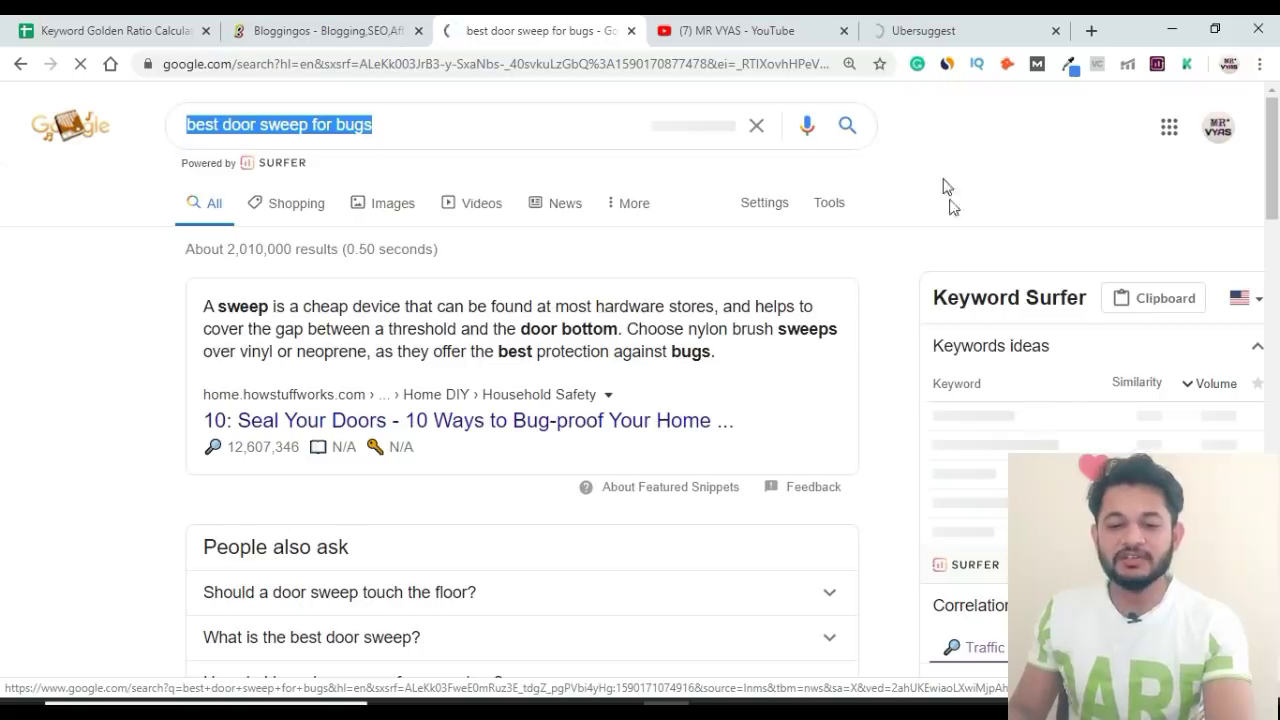
left_click(928, 30)
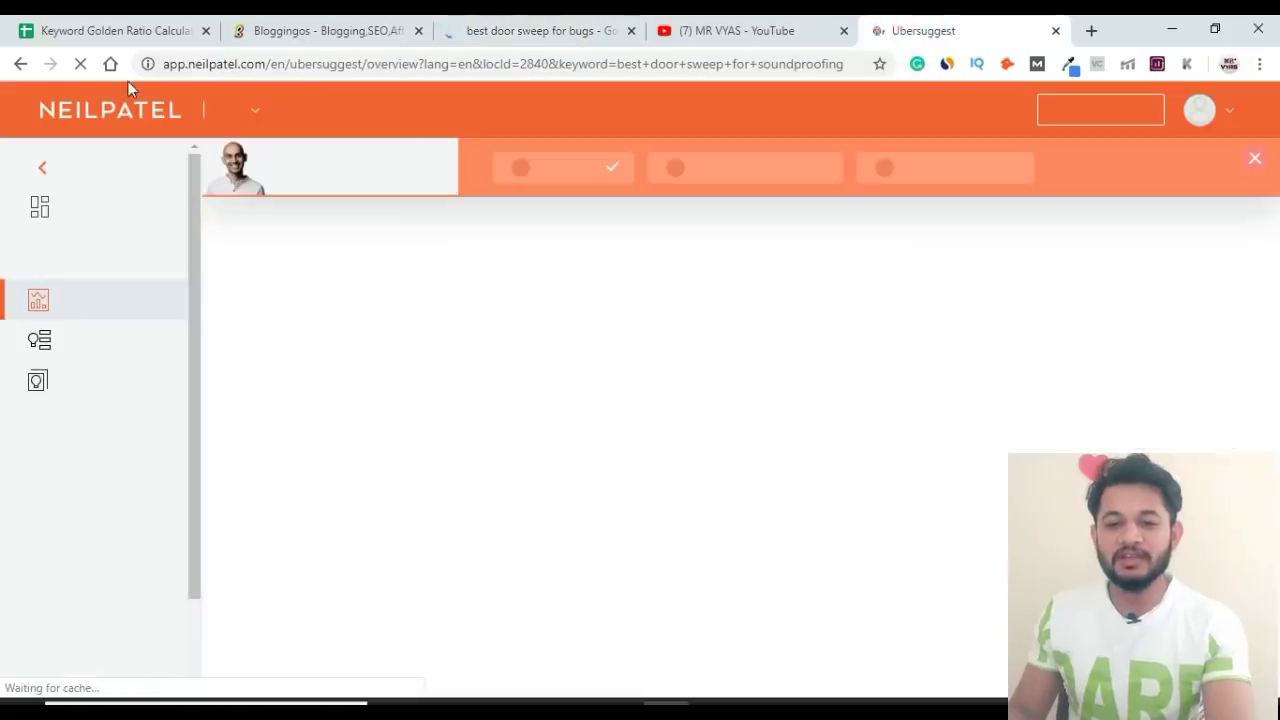
left_click(351, 62)
left_click(351, 62)
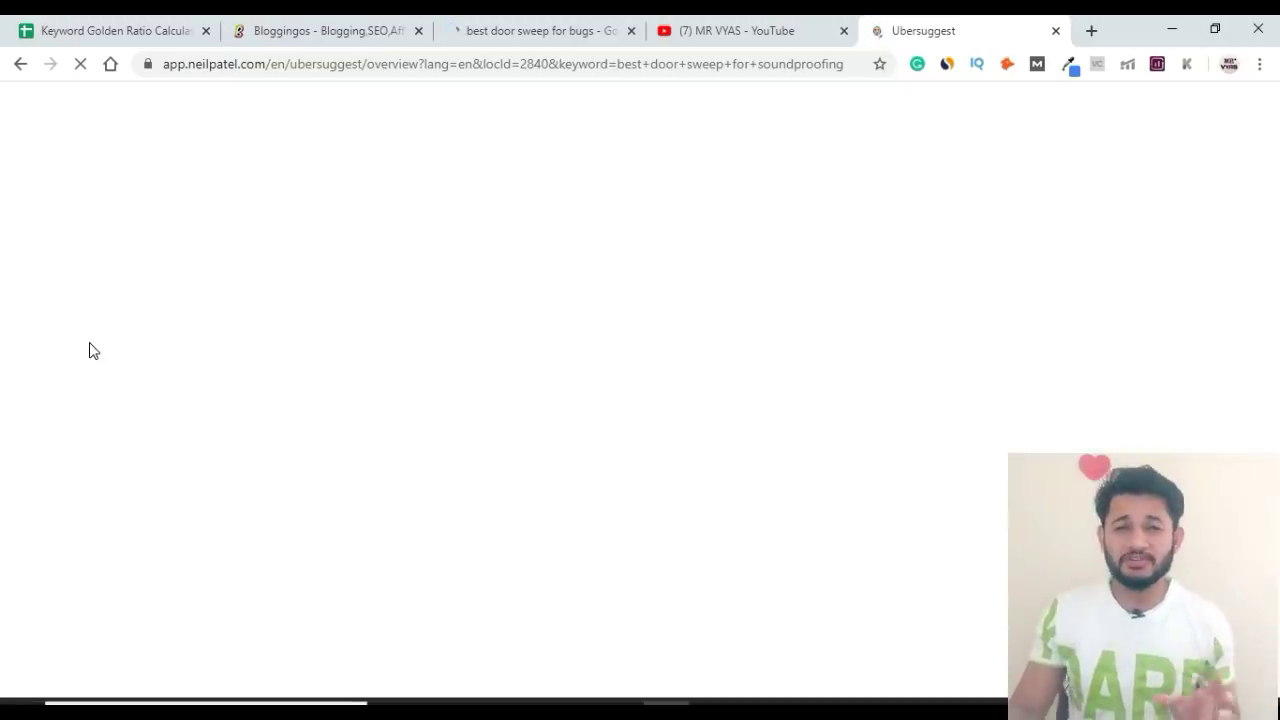
left_click(478, 32)
left_click(387, 126)
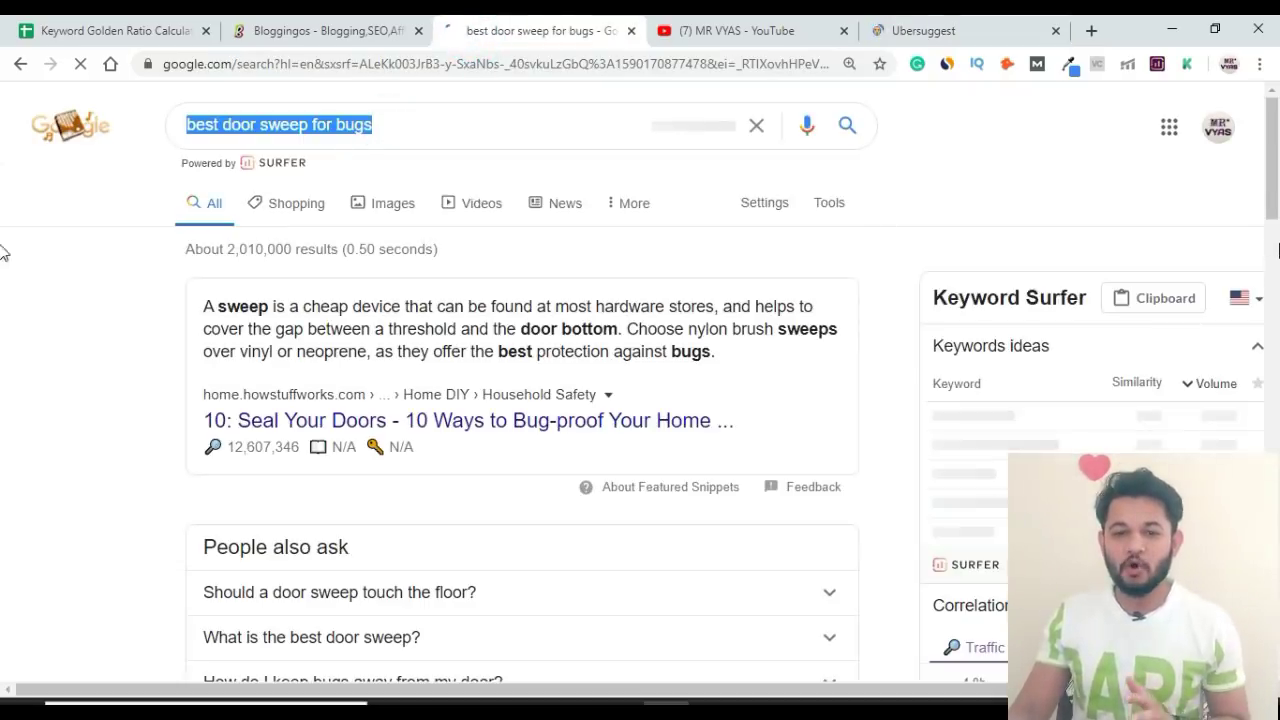
left_click(406, 124)
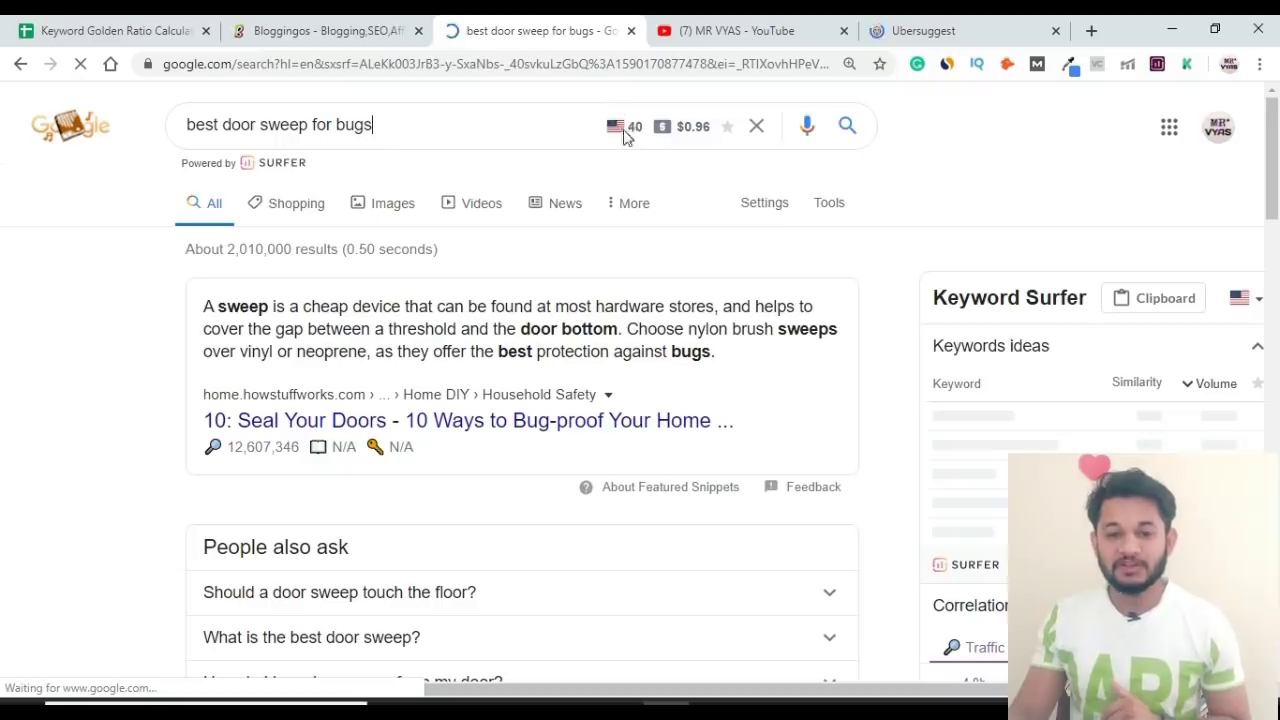
Step: Search Google for "allintitle:best door sweep for bugs"
left_click(189, 125)
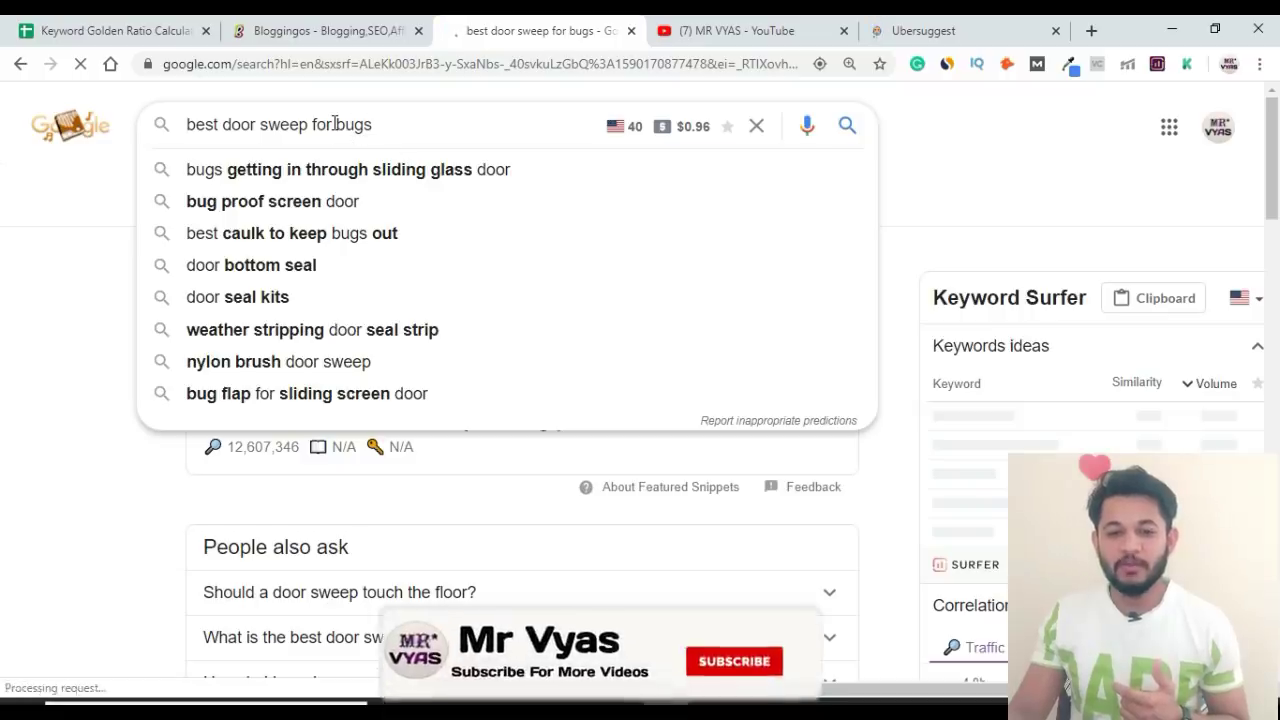
type("allintitle")
type(":")
key("Return")
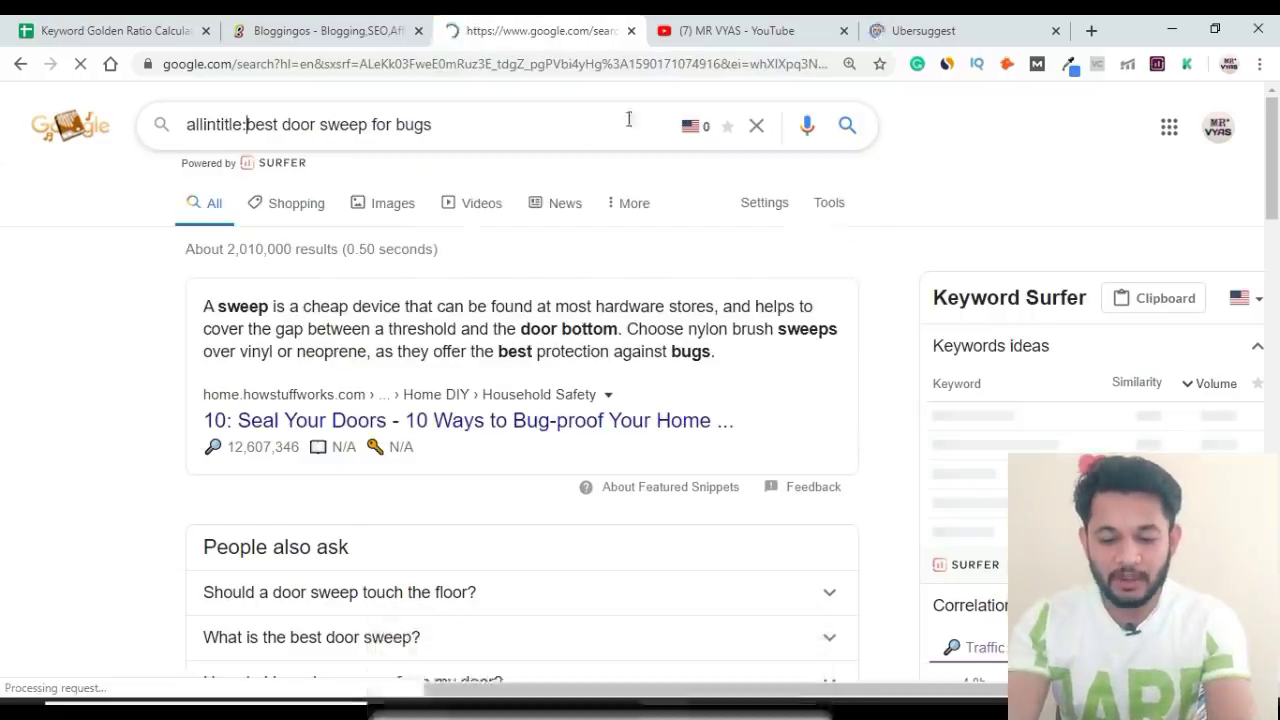
Step: Enter 40 as the Search Volume for the row 10 keyword in the KGR spreadsheet
key("ctrl+1")
left_click(465, 530)
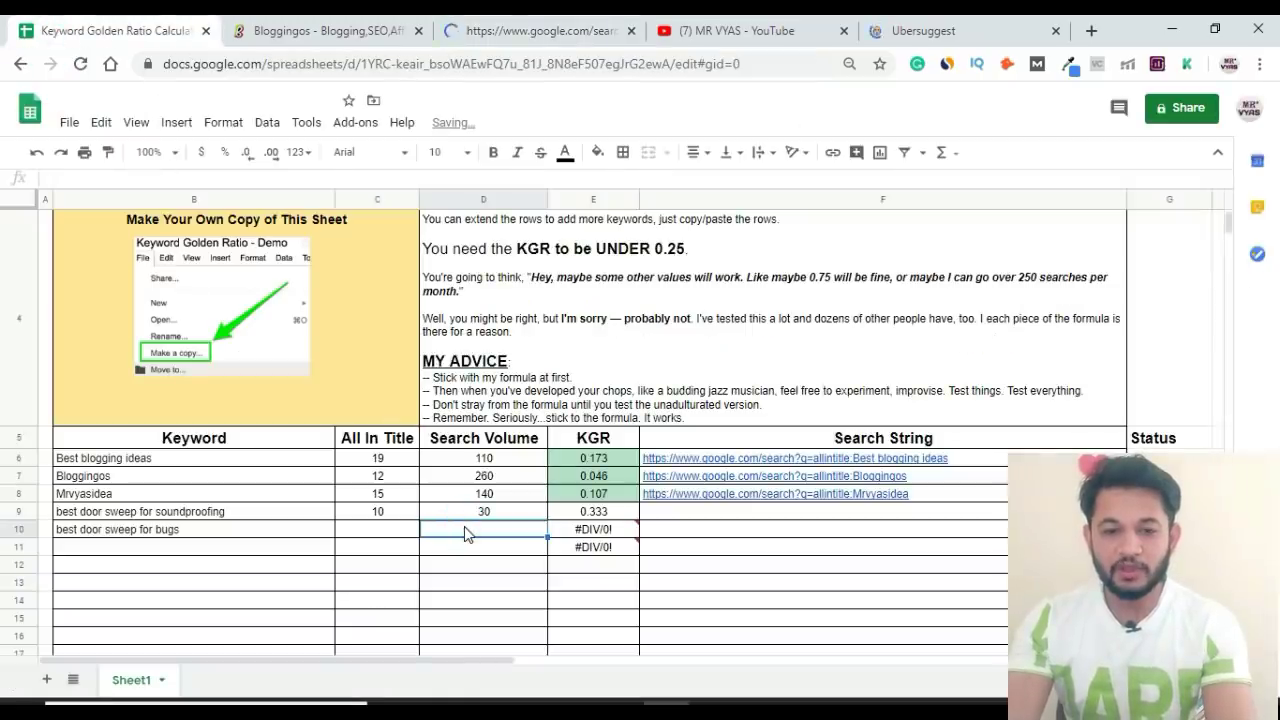
type("40")
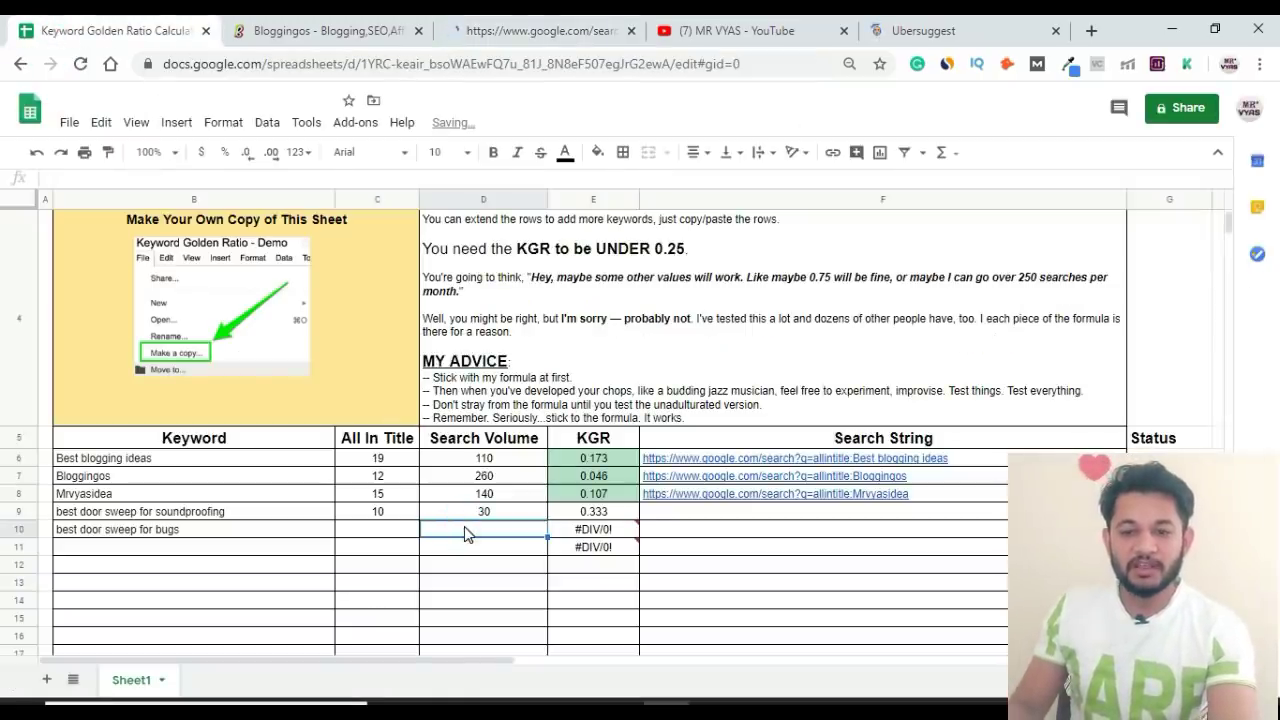
key("Tab")
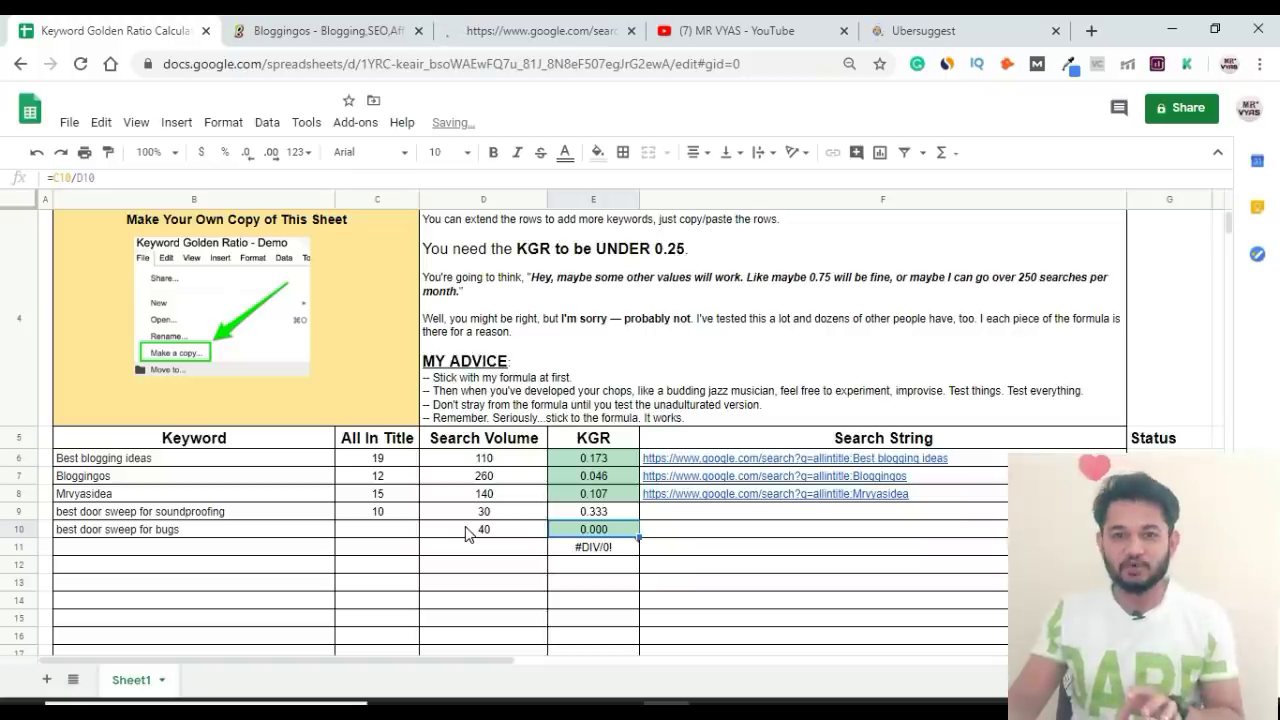
Step: Check the allintitle result count for "best door sweep for bugs" on the last page of Google results
left_click(512, 34)
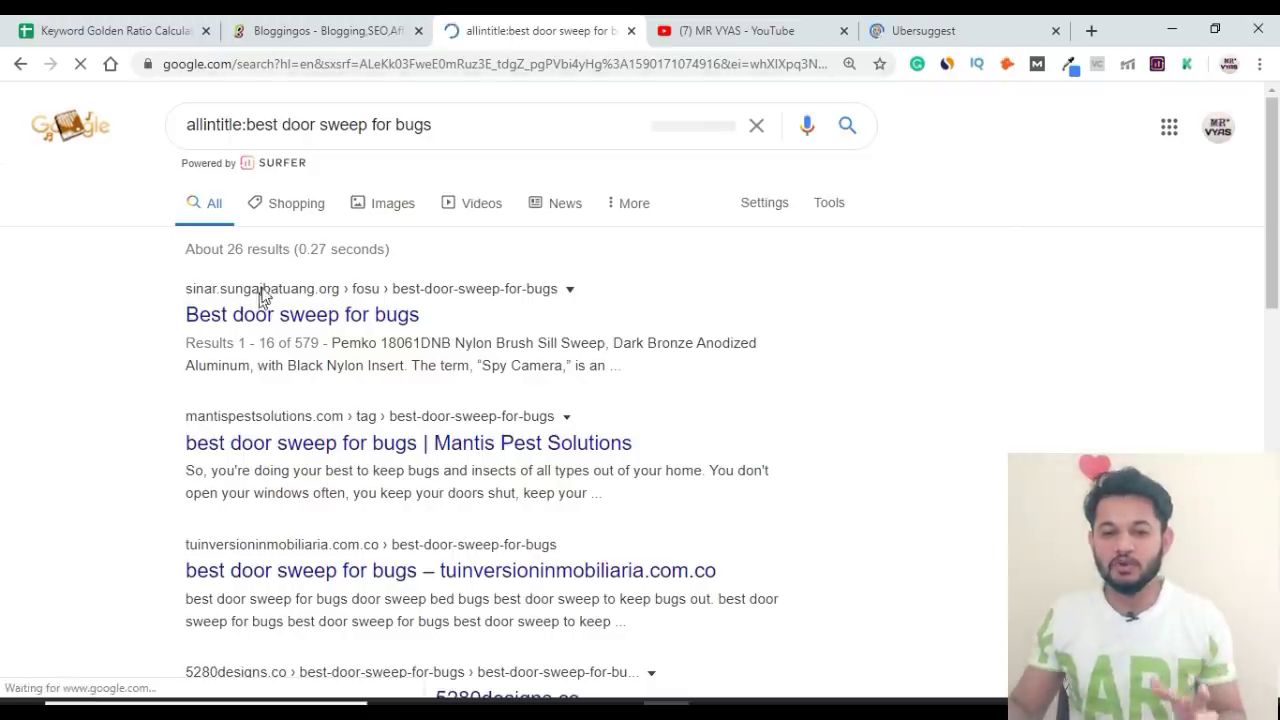
scroll(69, 337, "down", 15)
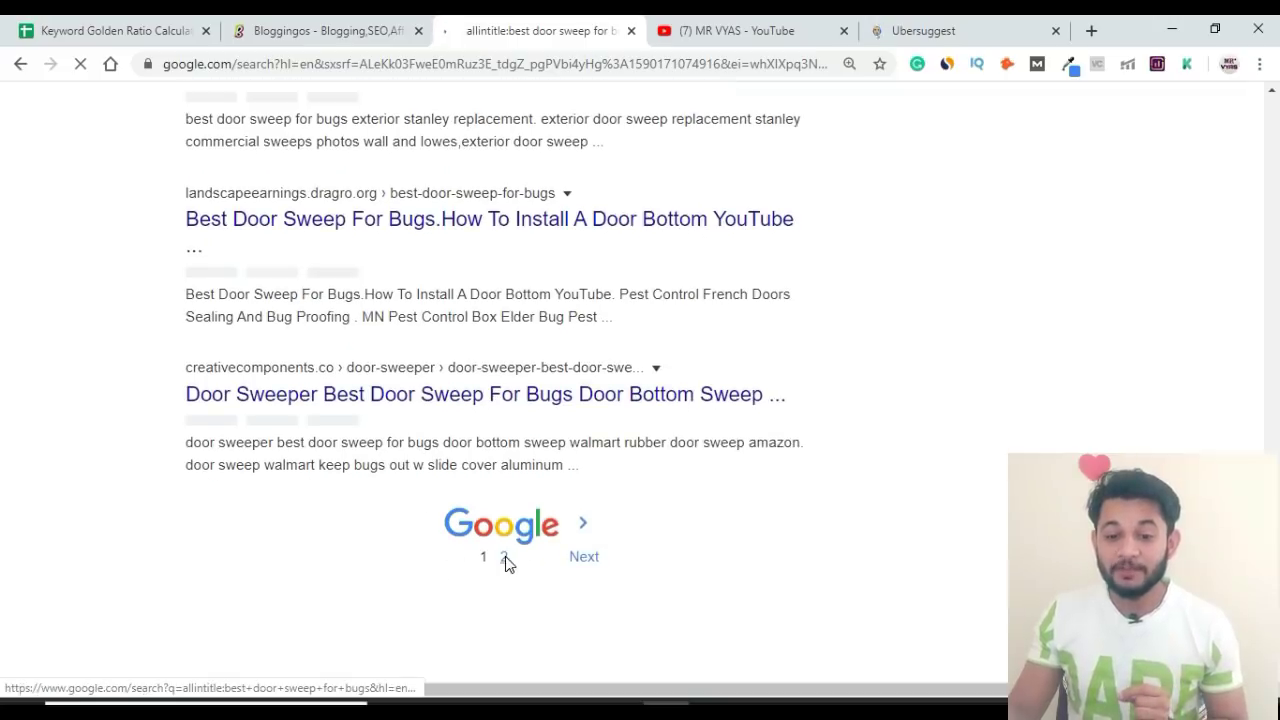
left_click(504, 558)
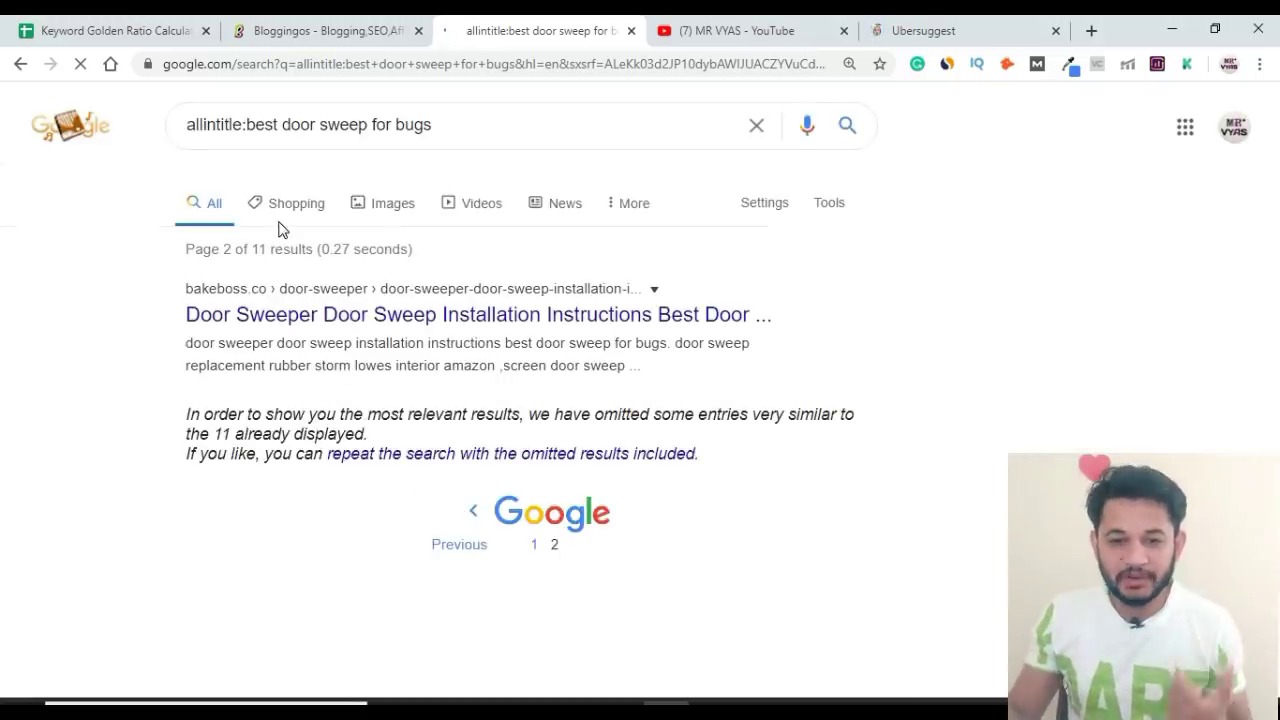
Step: Enter 11 as the All In Title value for "best door sweep for bugs" in row 10 of the KGR spreadsheet
left_click(106, 28)
left_click(381, 533)
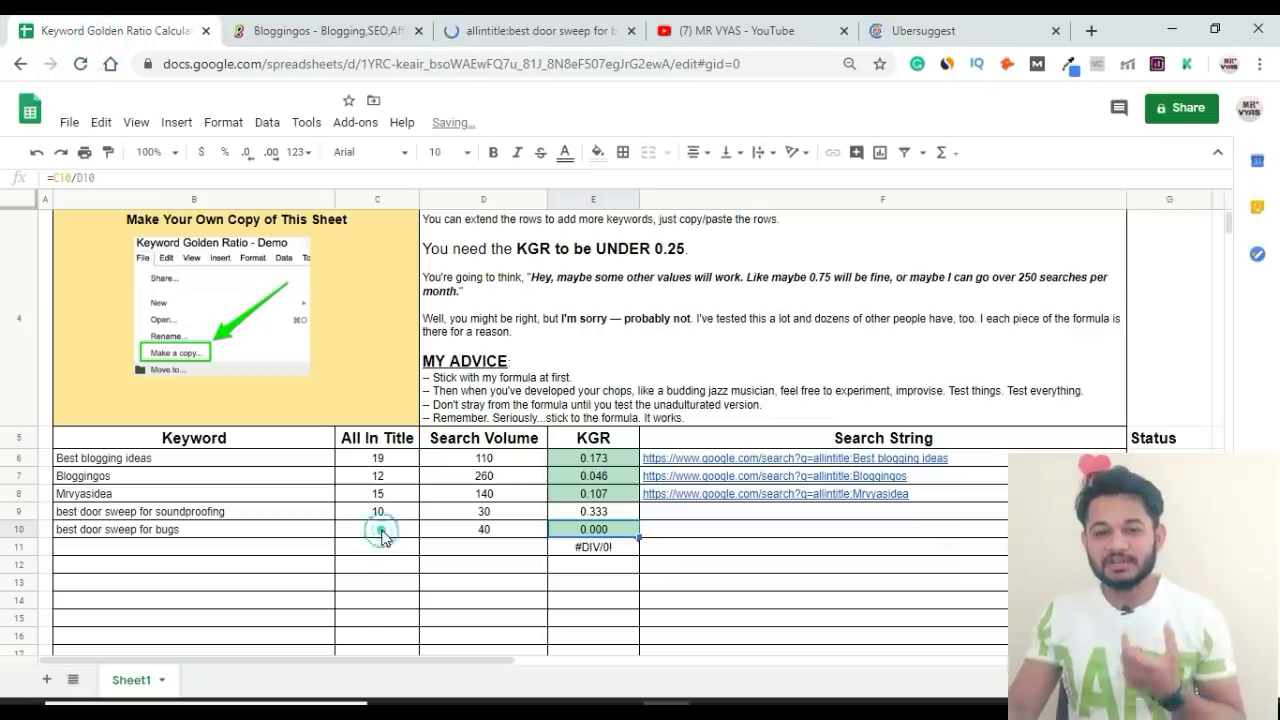
left_click(383, 533)
type("11")
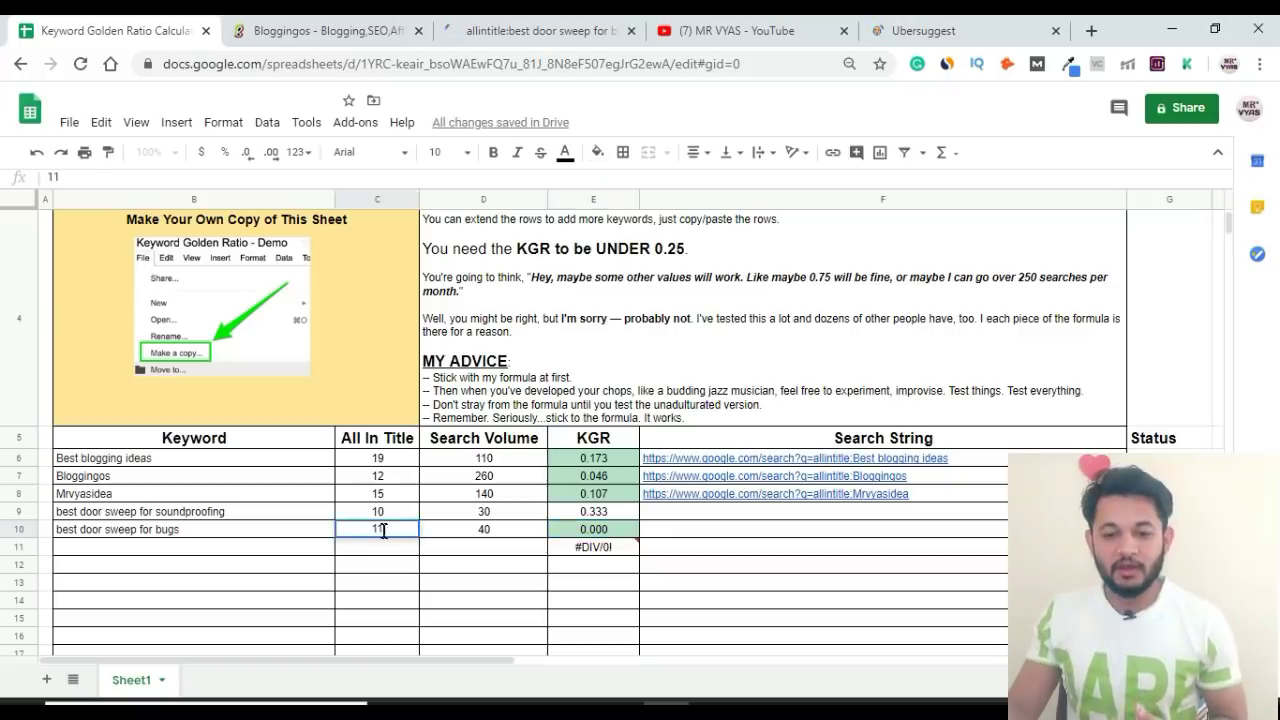
key("Tab")
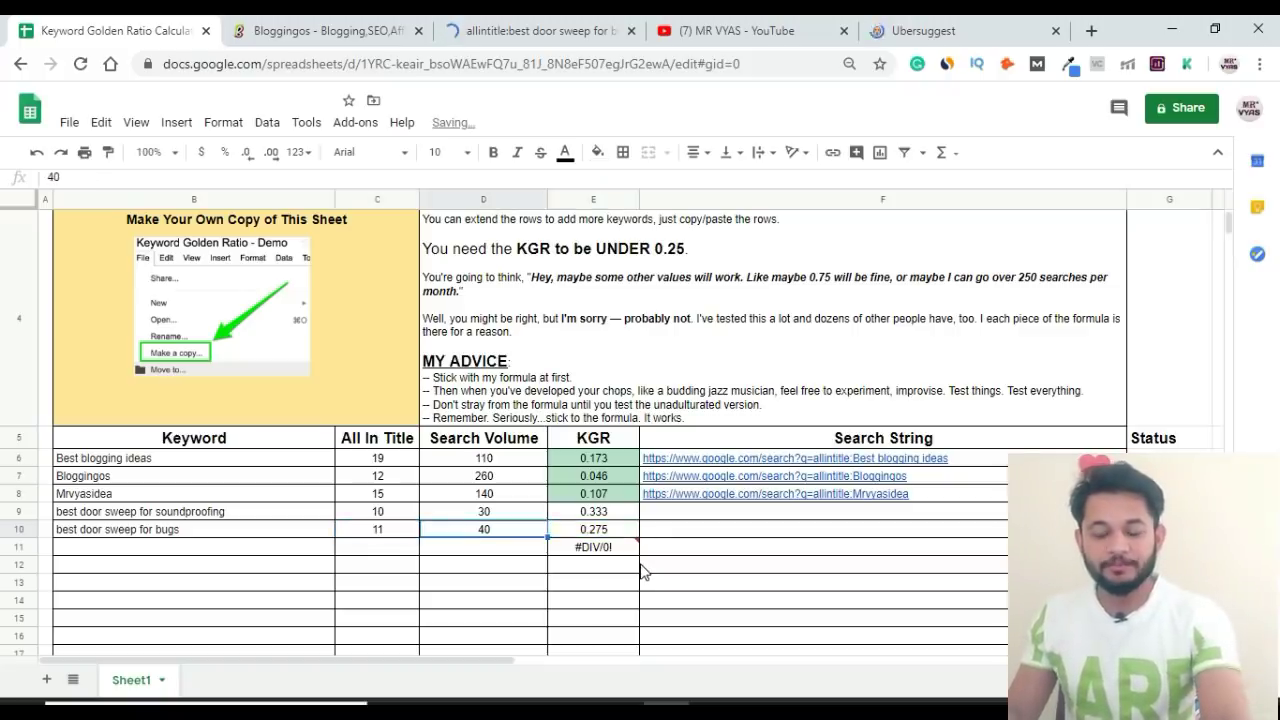
key("Tab")
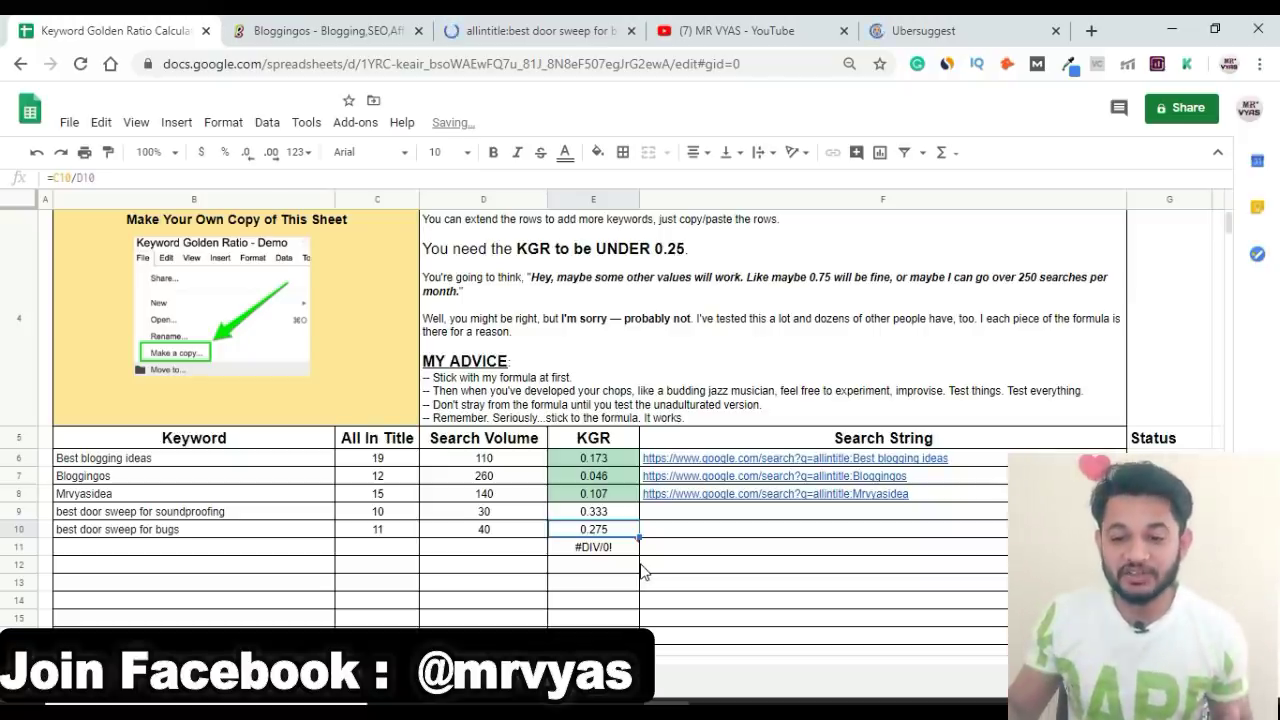
Step: Review the keyword, All In Title, Search Volume and KGR cells of the "Best blogging ideas" row
left_click(128, 458)
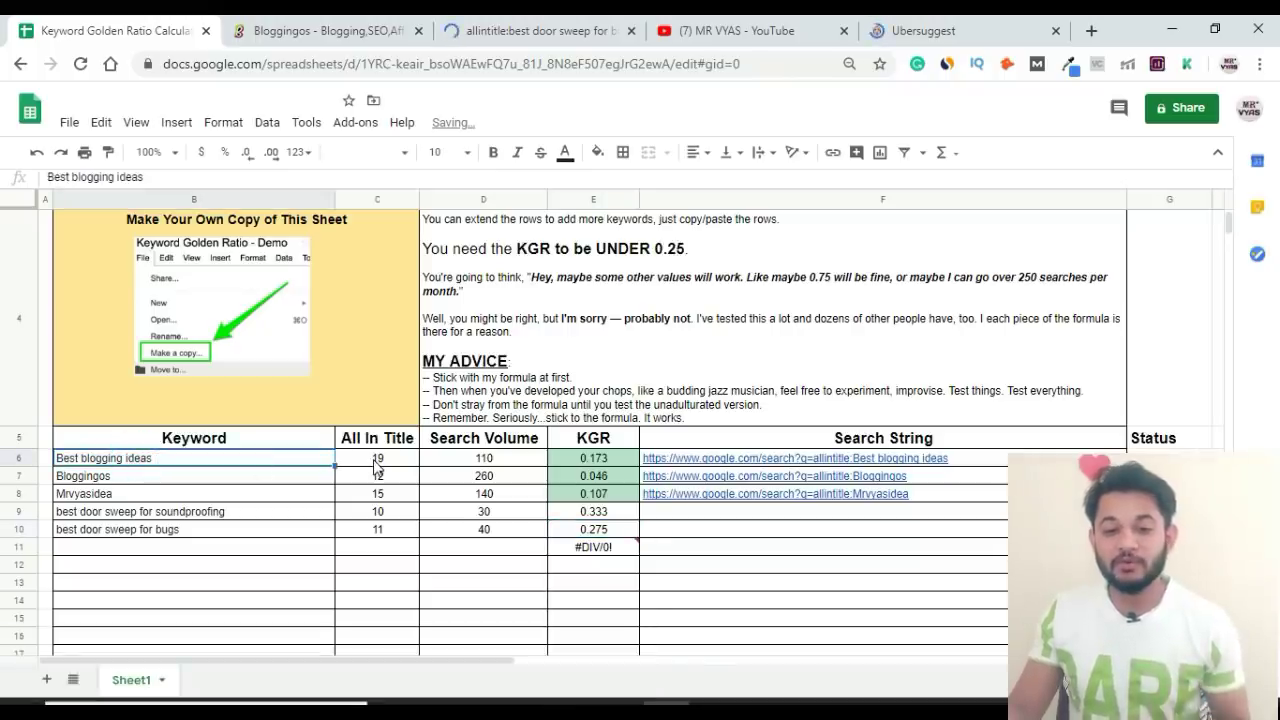
left_click(377, 460)
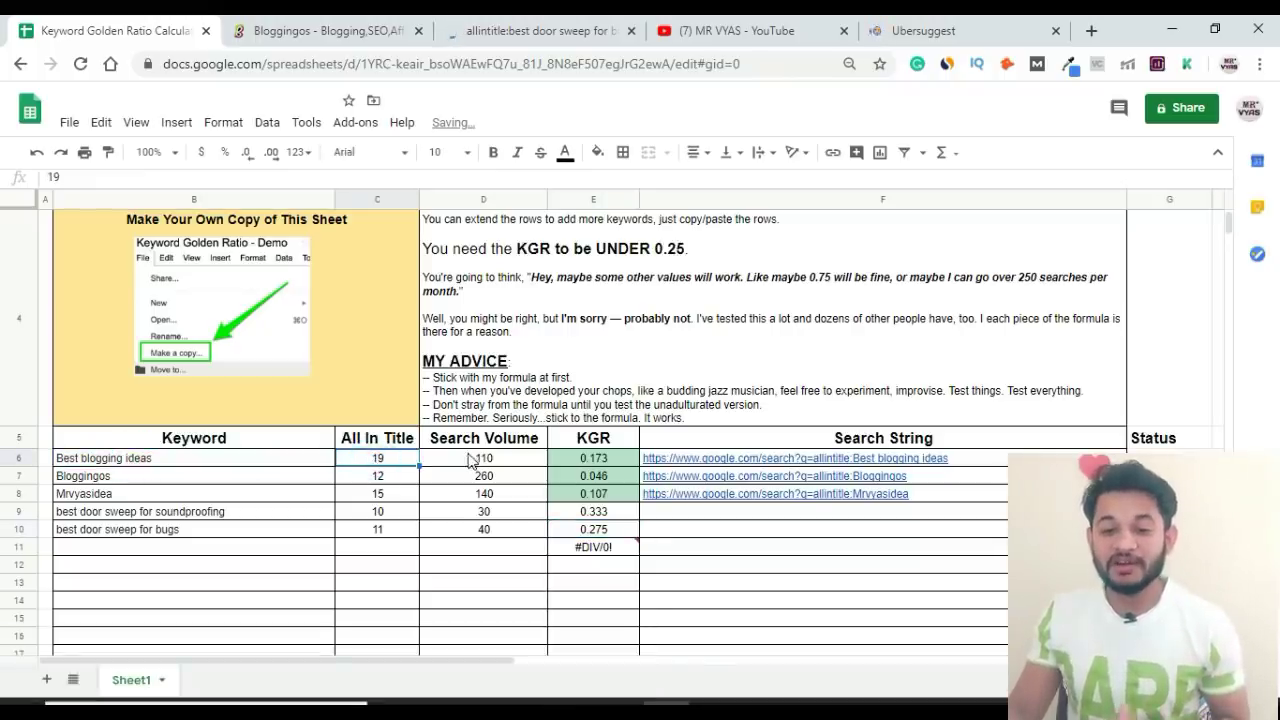
left_click(470, 460)
left_click(598, 460)
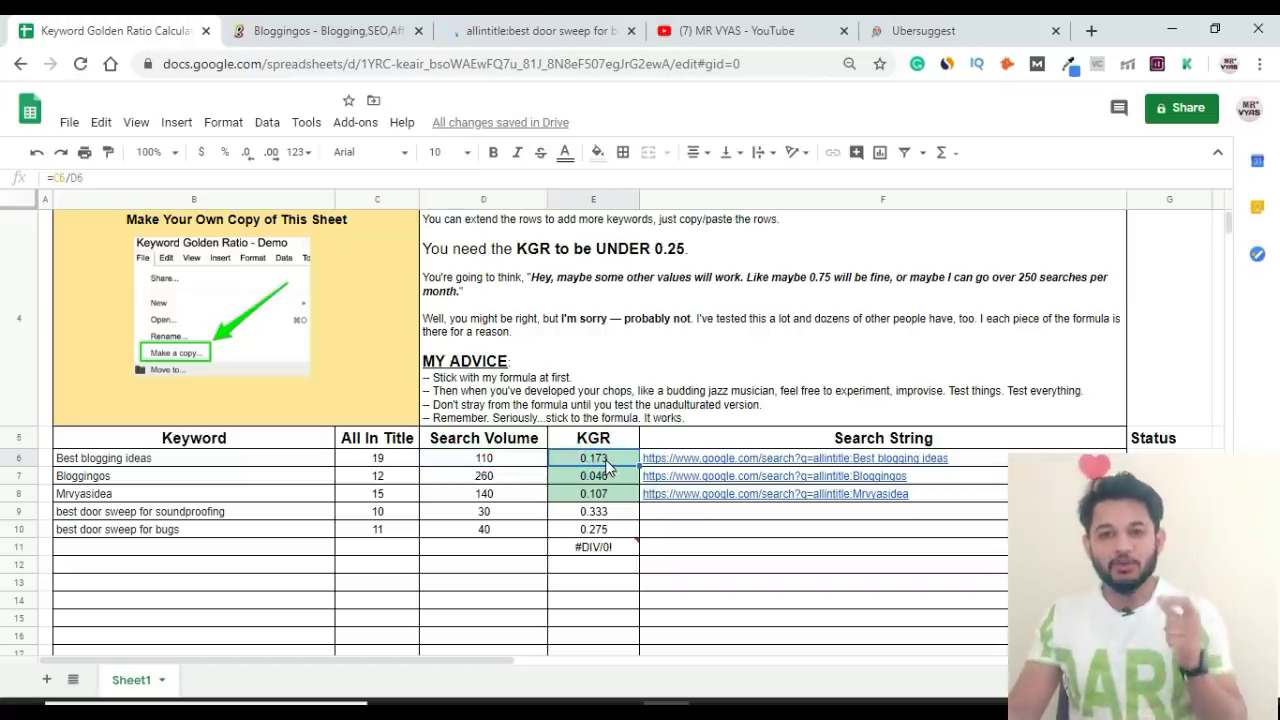
Step: Copy the keyword "Best blogging ideas" from row 6 and search Google for "allintitle:Best blogging ideas"
double_click(160, 455)
left_click_drag(157, 456, 56, 456)
key("ctrl+c")
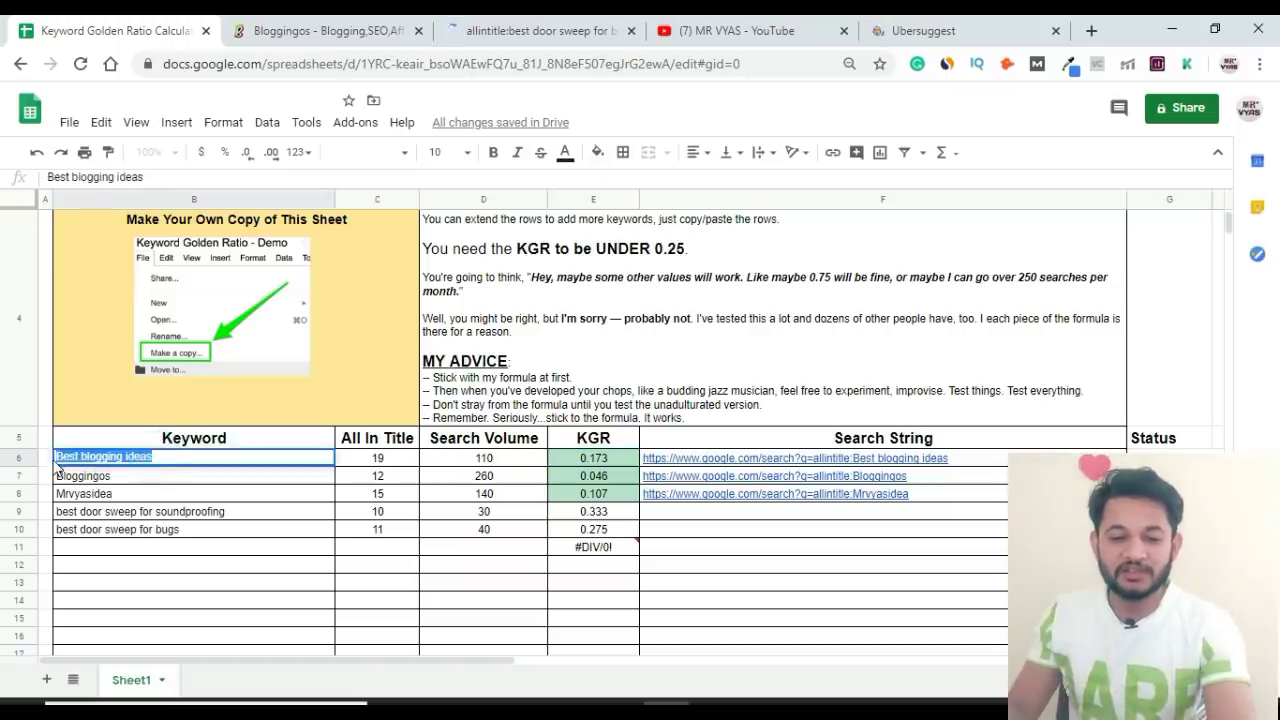
left_click(473, 39)
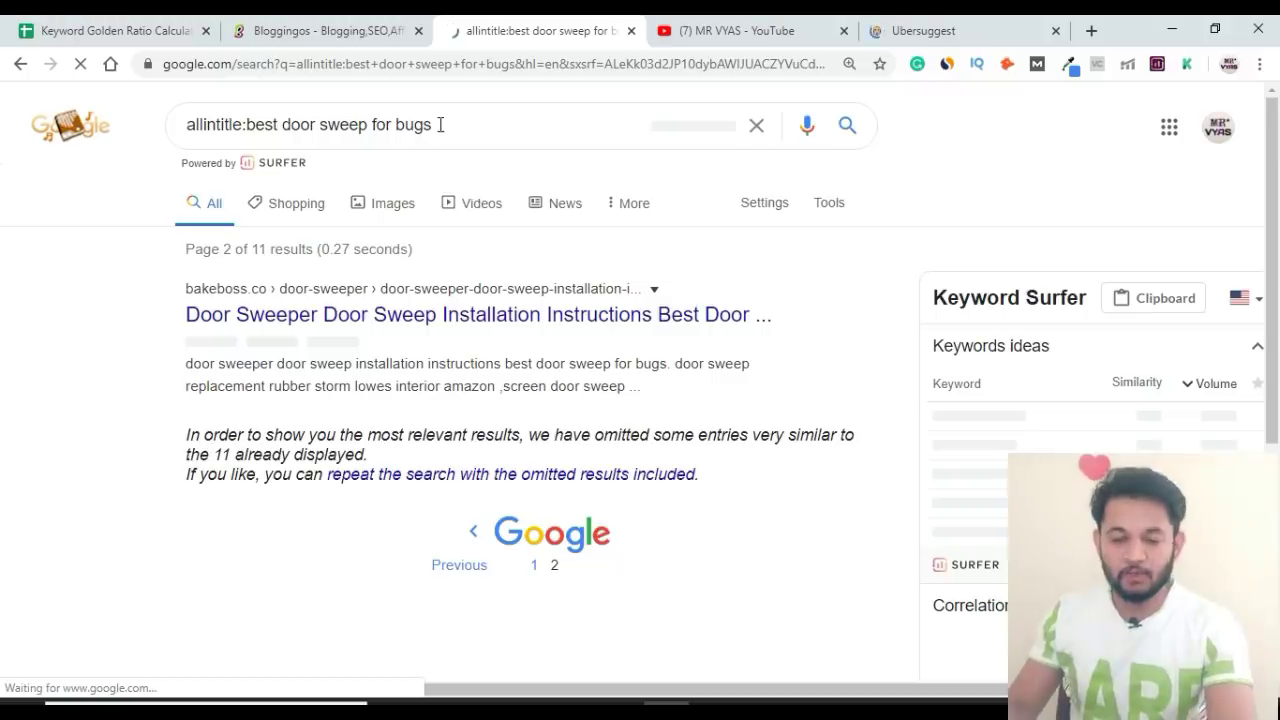
left_click(248, 124)
key("shift+End")
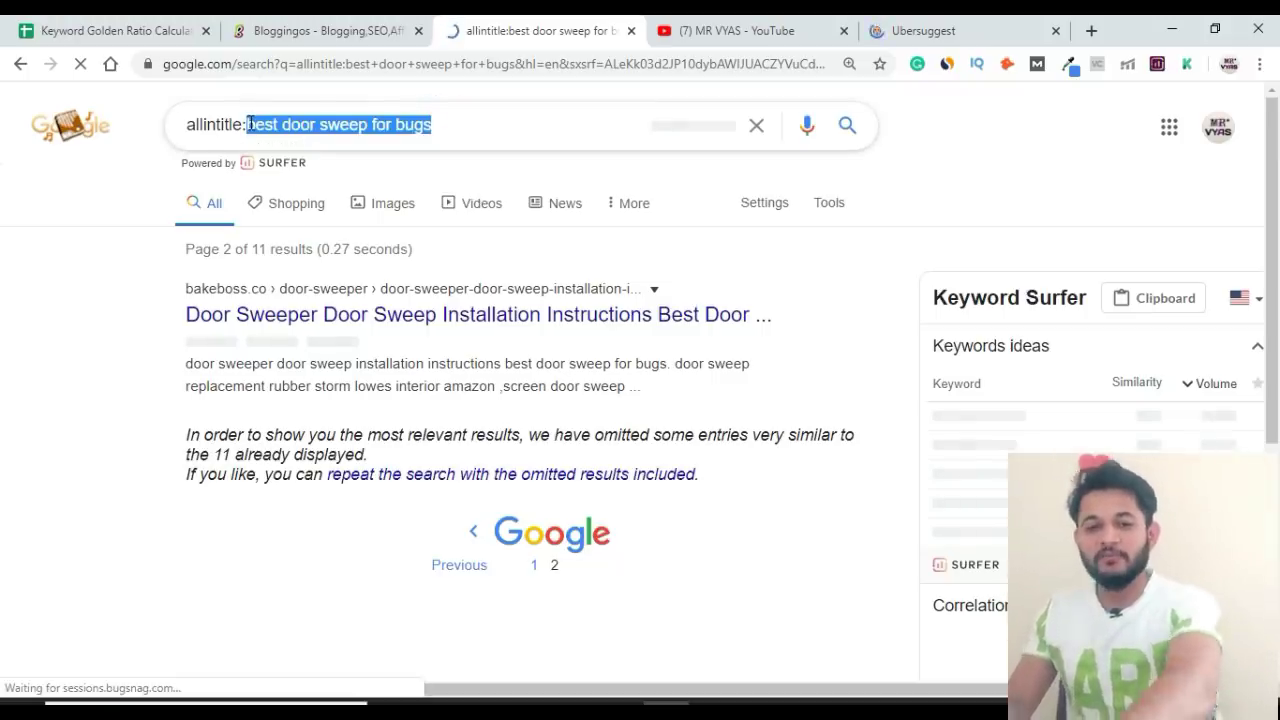
key("ctrl+v")
Step: Check the Google allintitle search and the Ubersuggest page, and return to an empty All In Title cell in the KGR spreadsheet
left_click(35, 31)
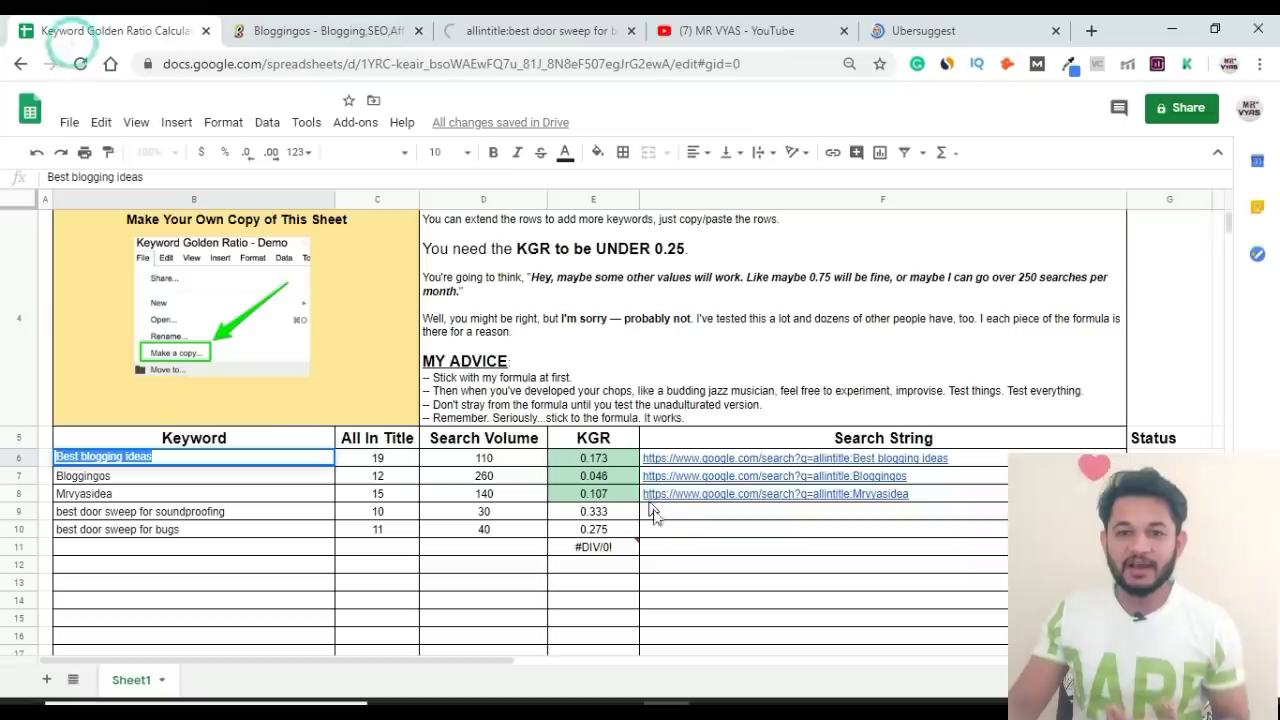
left_click(196, 456)
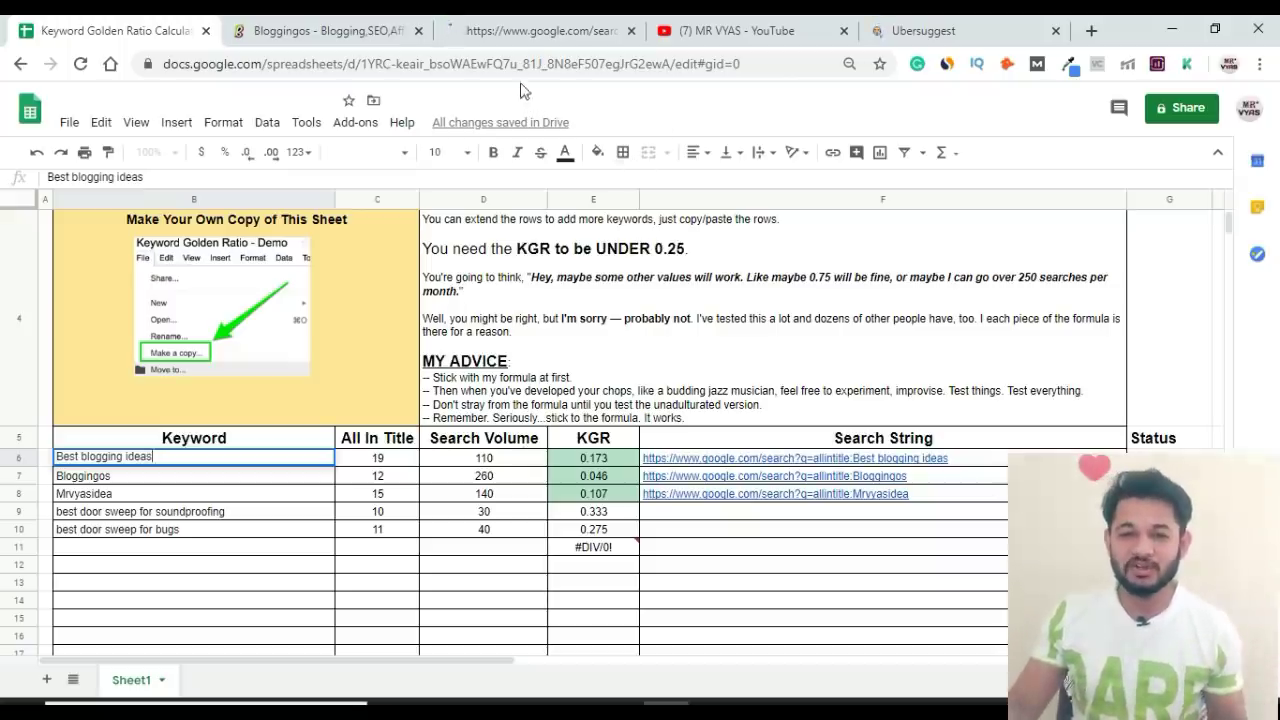
left_click(540, 32)
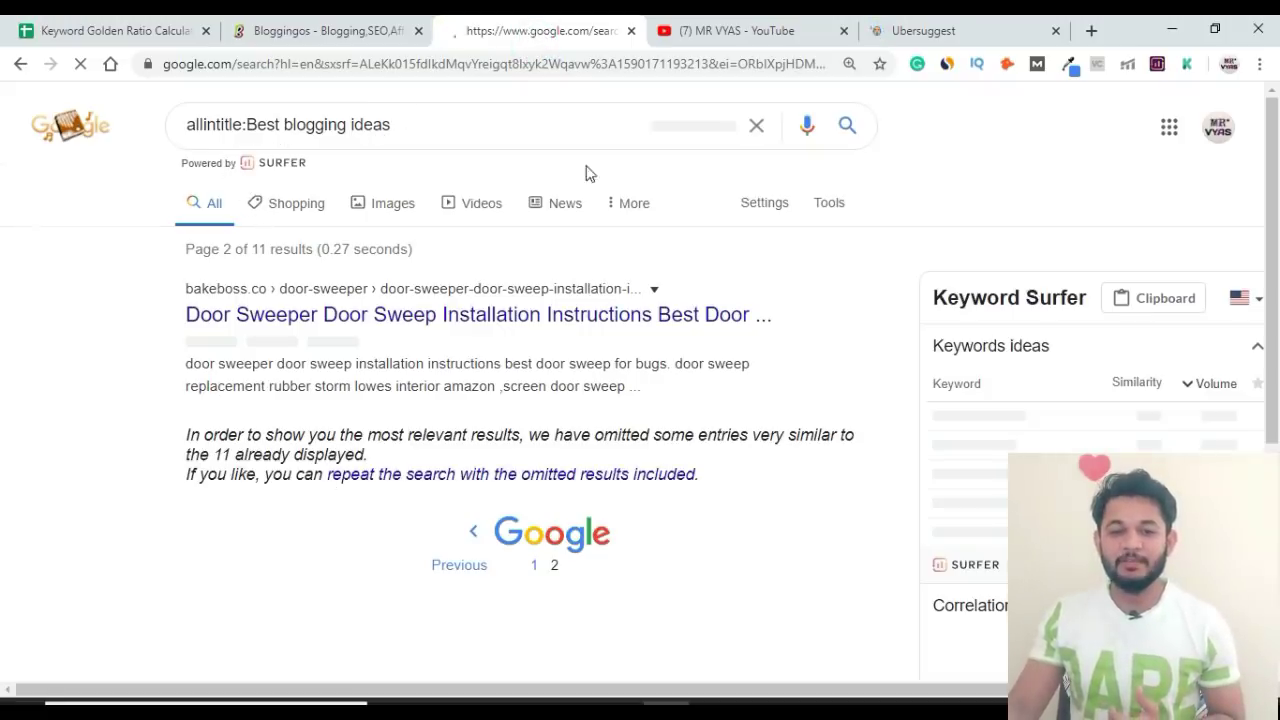
left_click(937, 34)
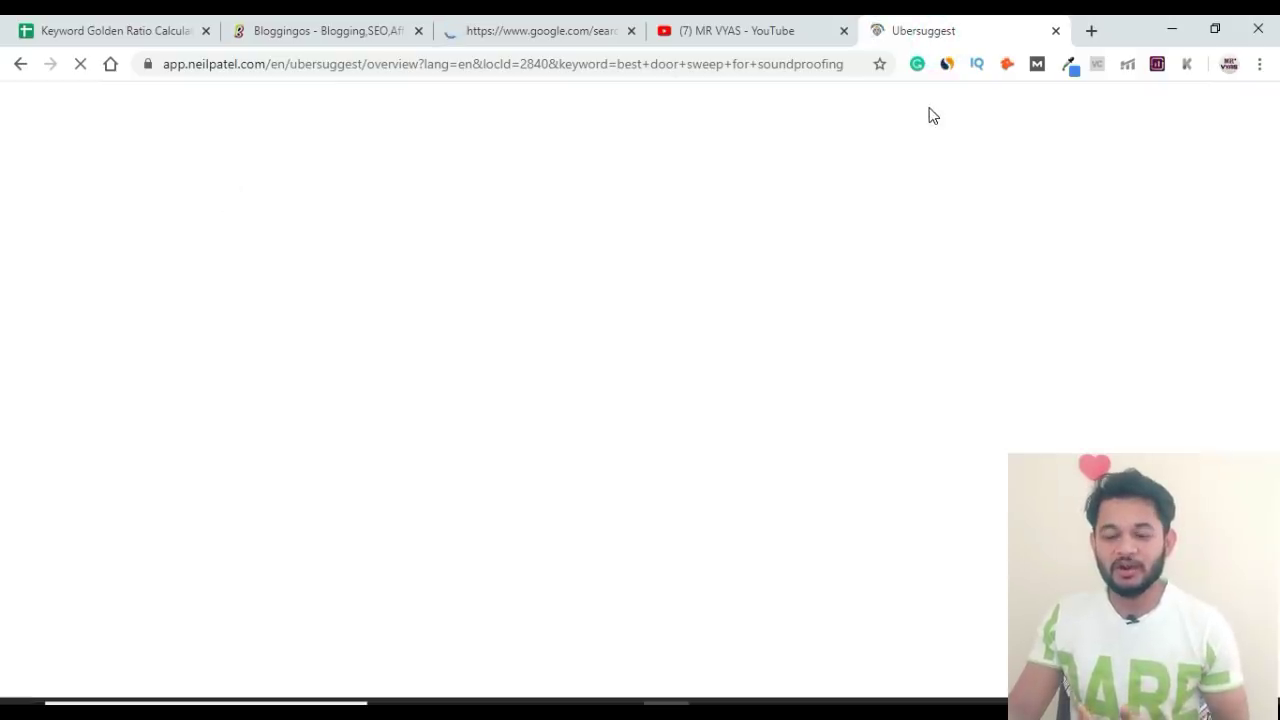
left_click(122, 32)
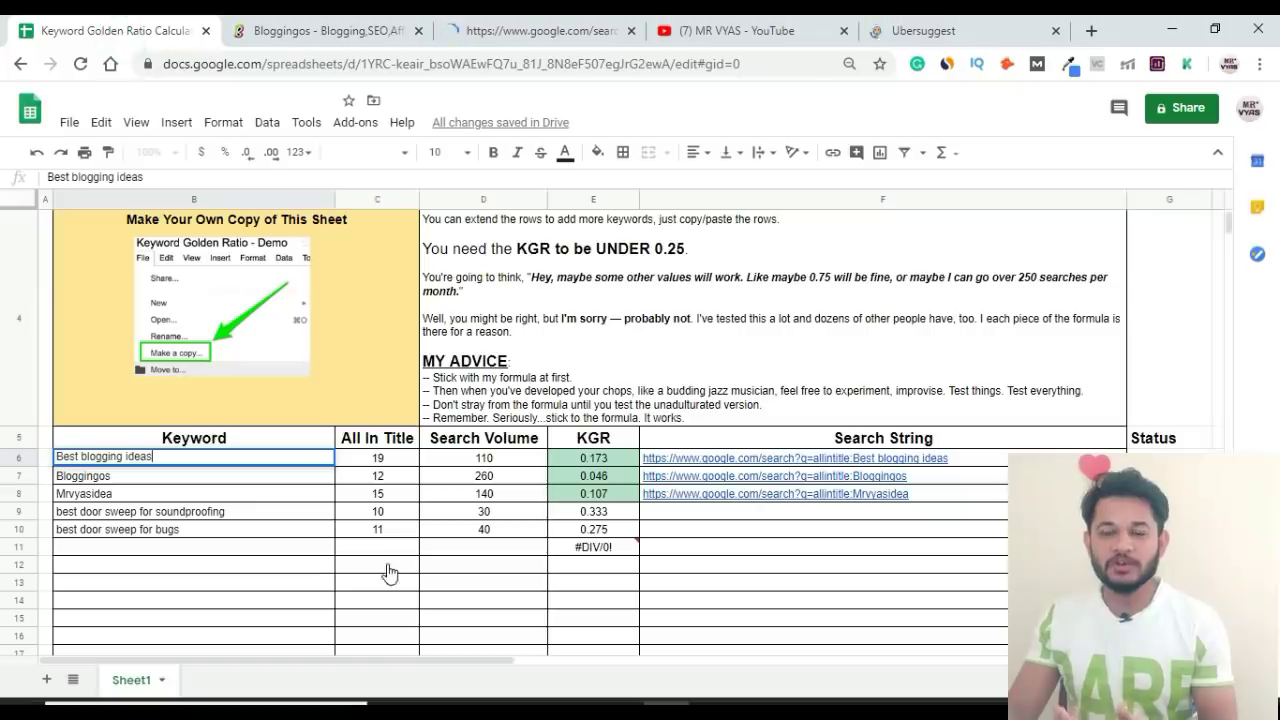
left_click(390, 571)
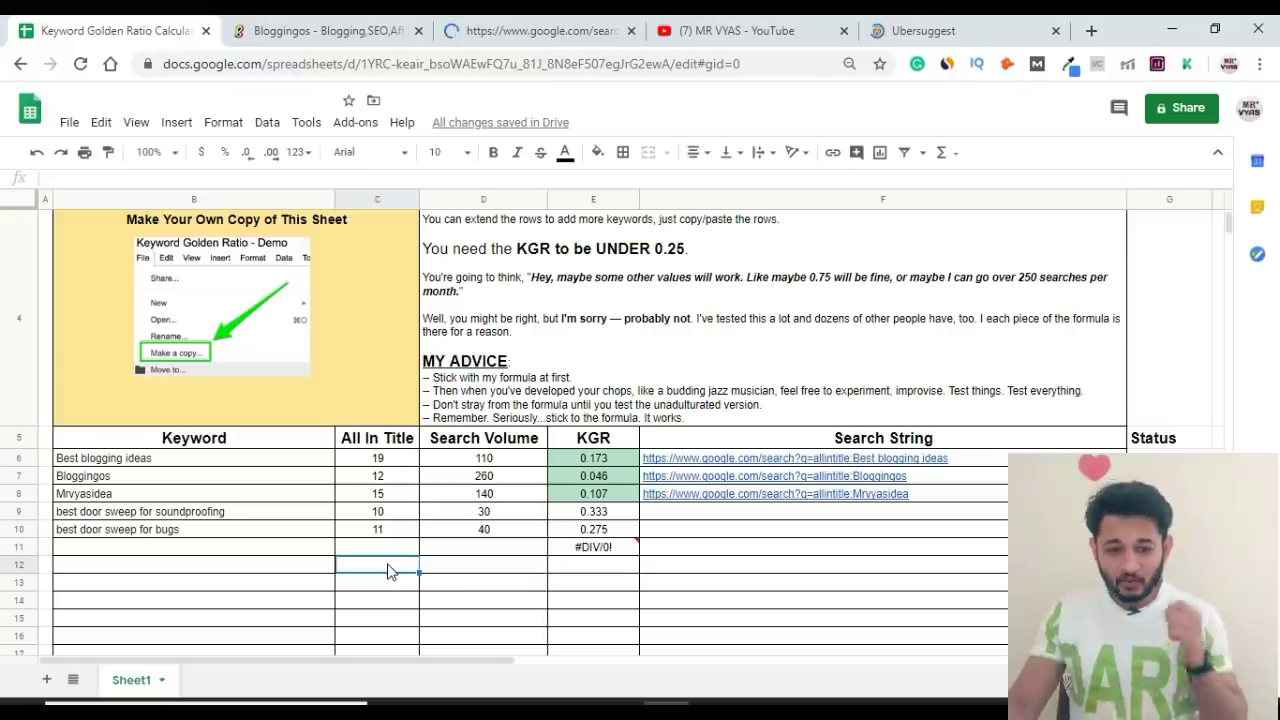